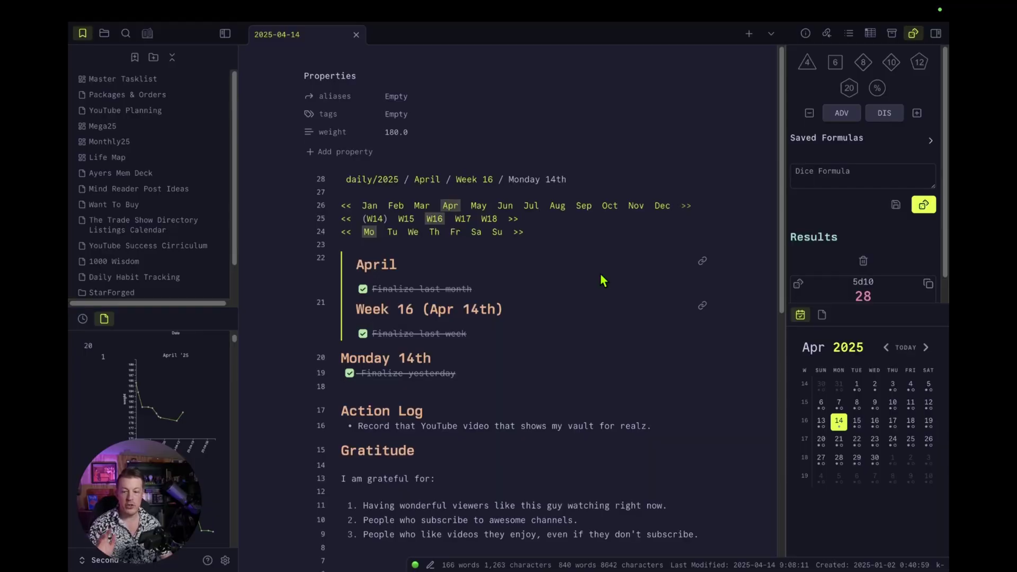
Open the Admonition plugin's page from the installed community plugins and read its description, features and quickstart
{"action": "scroll", "coordinate": [603, 279], "scroll_direction": "down", "scroll_amount": 8}
{"action": "scroll", "coordinate": [602, 279], "scroll_direction": "up", "scroll_amount": 7}
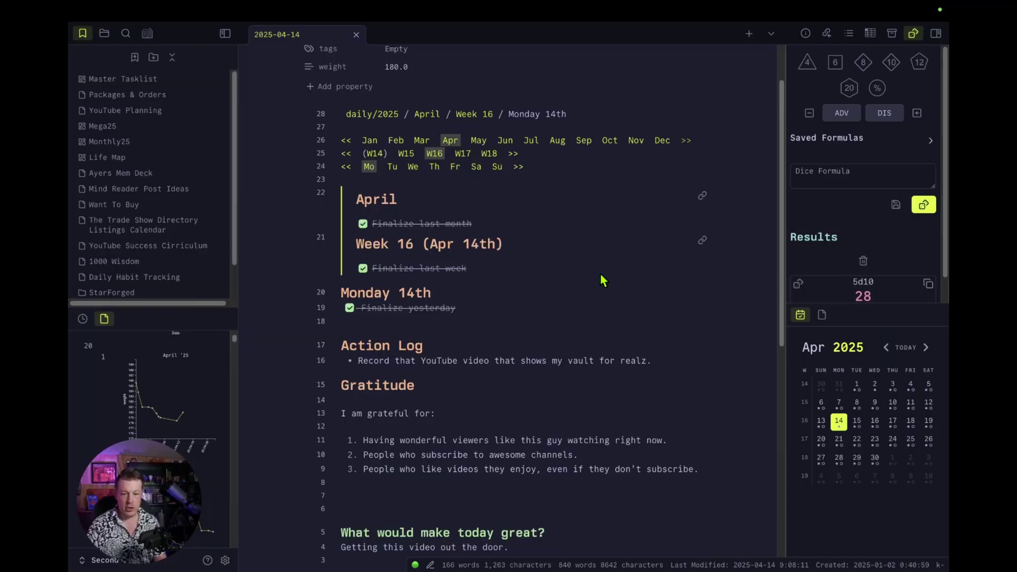
{"action": "key", "text": "ctrl+comma"}
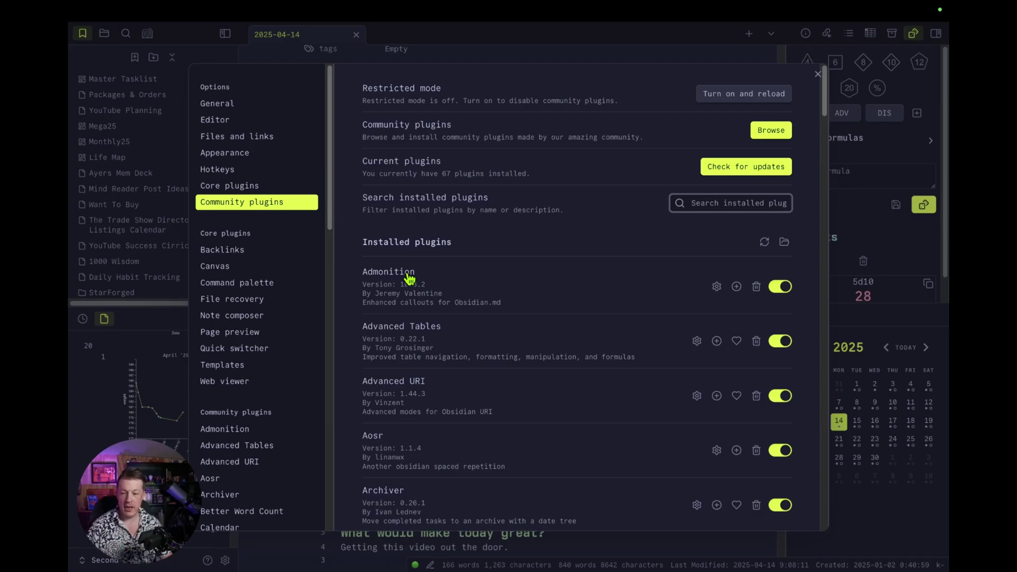
{"action": "left_click", "coordinate": [409, 274]}
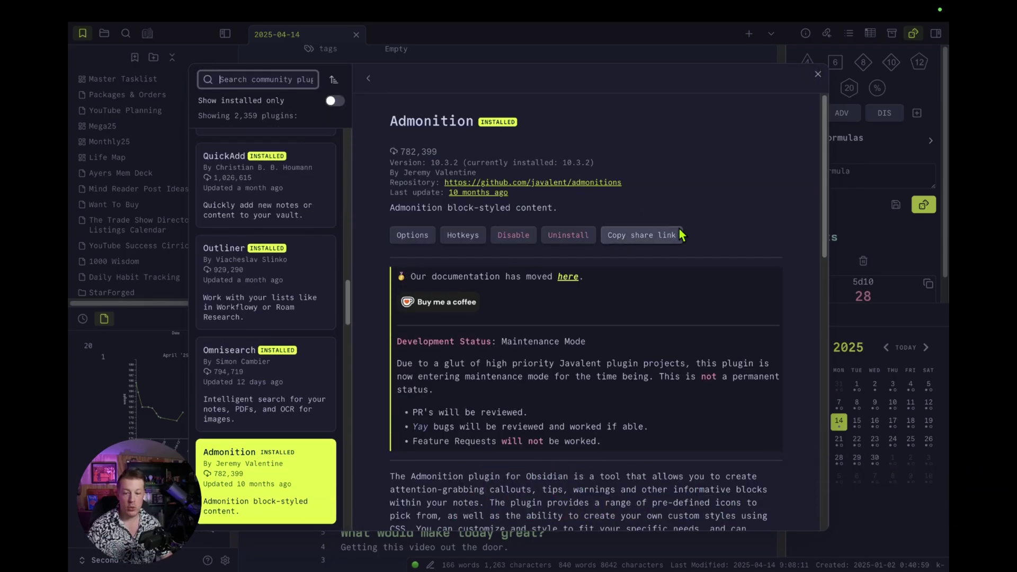
{"action": "scroll", "coordinate": [678, 228], "scroll_direction": "down", "scroll_amount": 5}
{"action": "scroll", "coordinate": [680, 234], "scroll_direction": "down", "scroll_amount": 1}
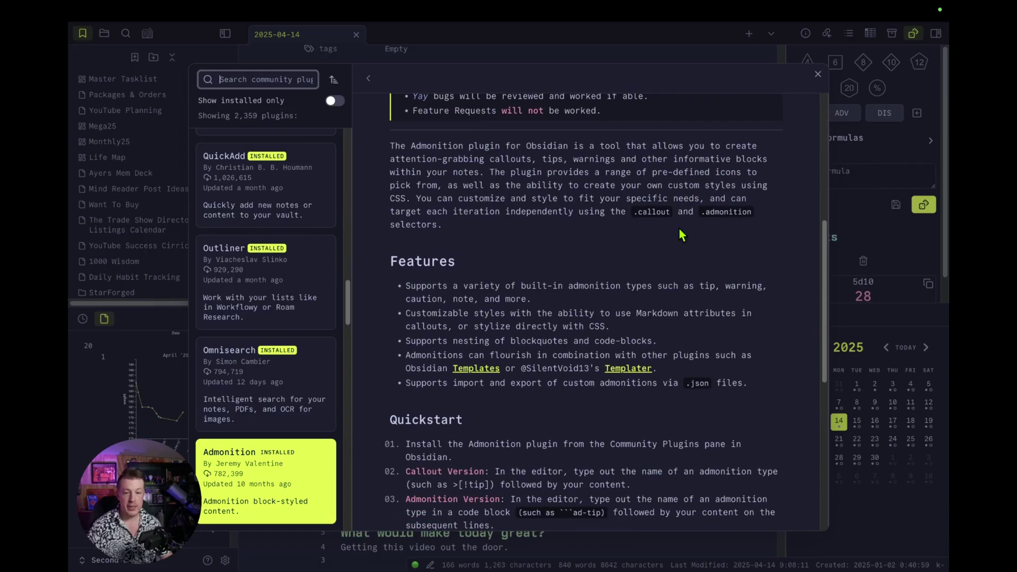
{"action": "left_click", "coordinate": [568, 154]}
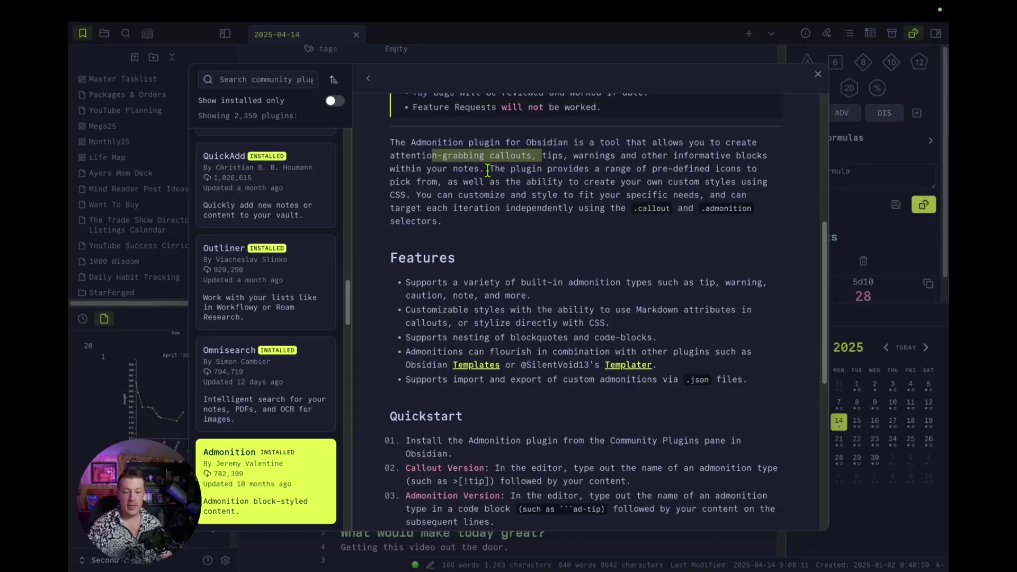
{"action": "scroll", "coordinate": [491, 179], "scroll_direction": "down", "scroll_amount": 5}
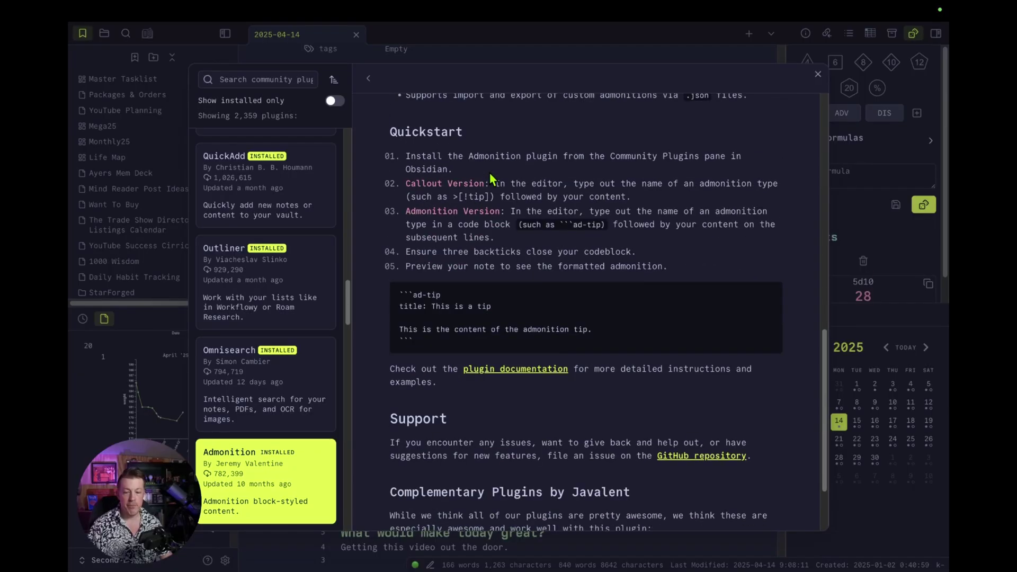
{"action": "scroll", "coordinate": [487, 174], "scroll_direction": "up", "scroll_amount": 7}
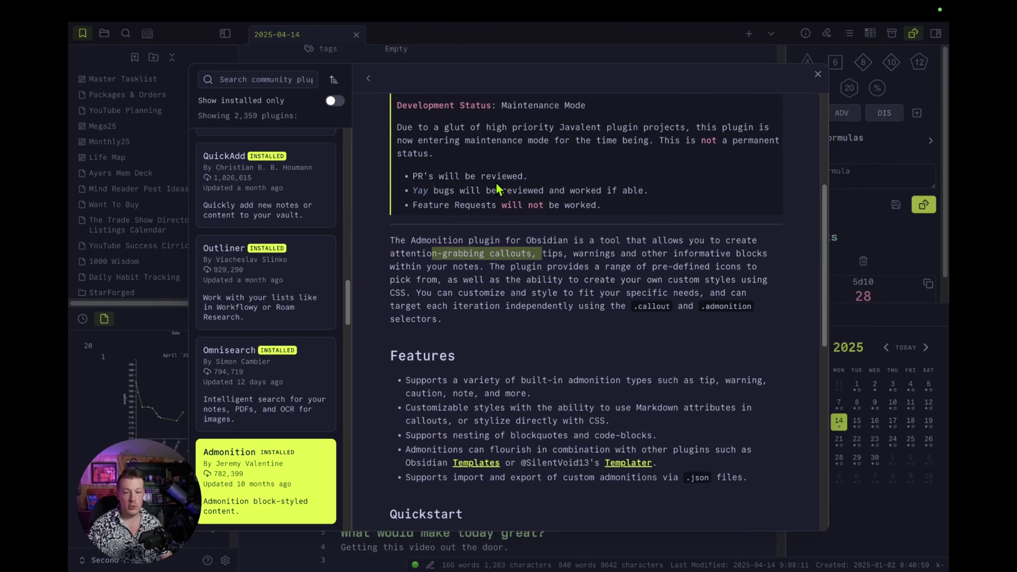
{"action": "key", "text": "Escape"}
{"action": "key", "text": "Escape"}
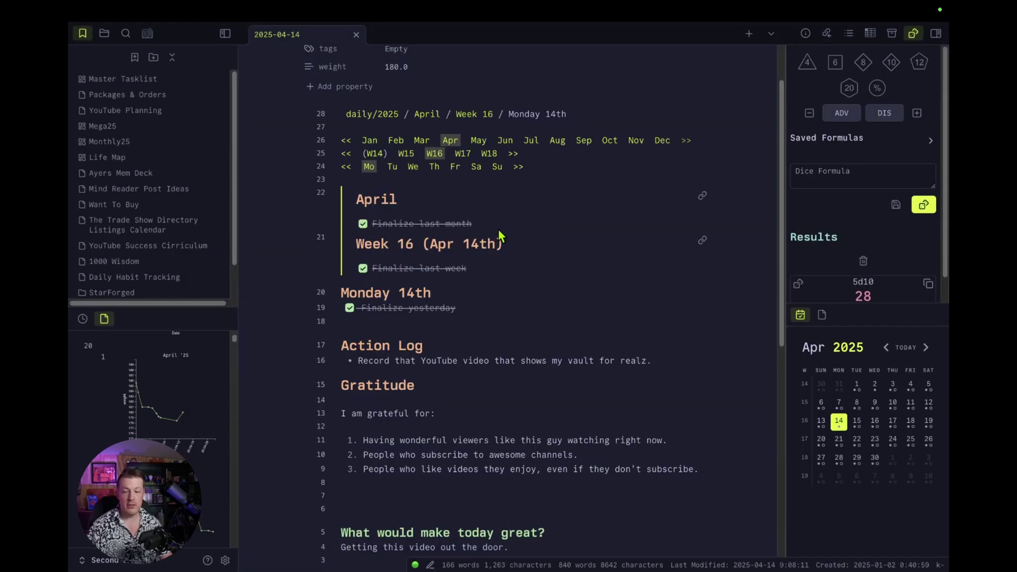
Open the Admonition plugin's settings and examine the Consume admonition's definition, including its icon, without changing it
{"action": "key", "text": "super+comma"}
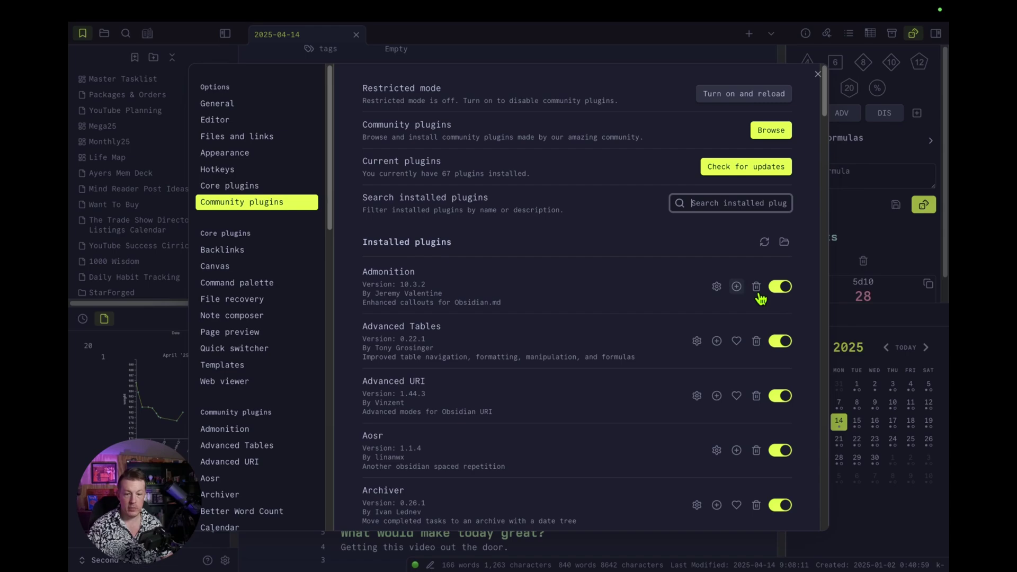
{"action": "left_click", "coordinate": [717, 289]}
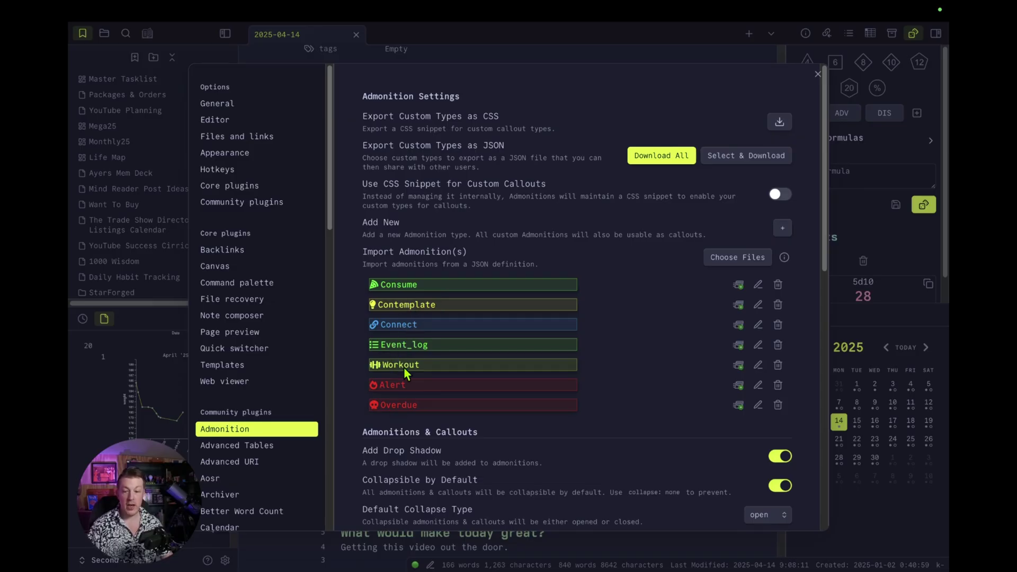
{"action": "left_click", "coordinate": [758, 286]}
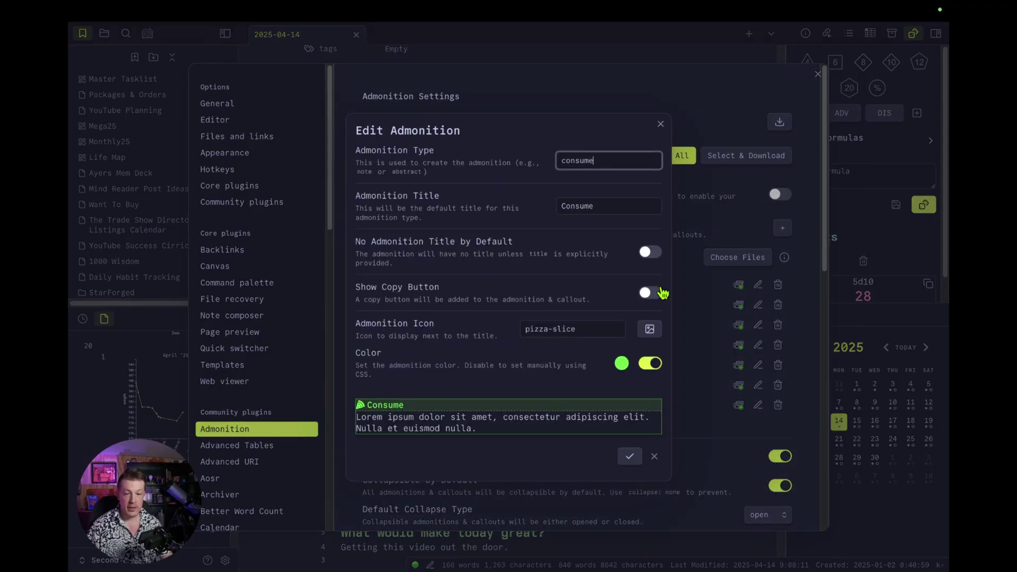
{"action": "left_click", "coordinate": [566, 321]}
{"action": "triple_click", "coordinate": [573, 328]}
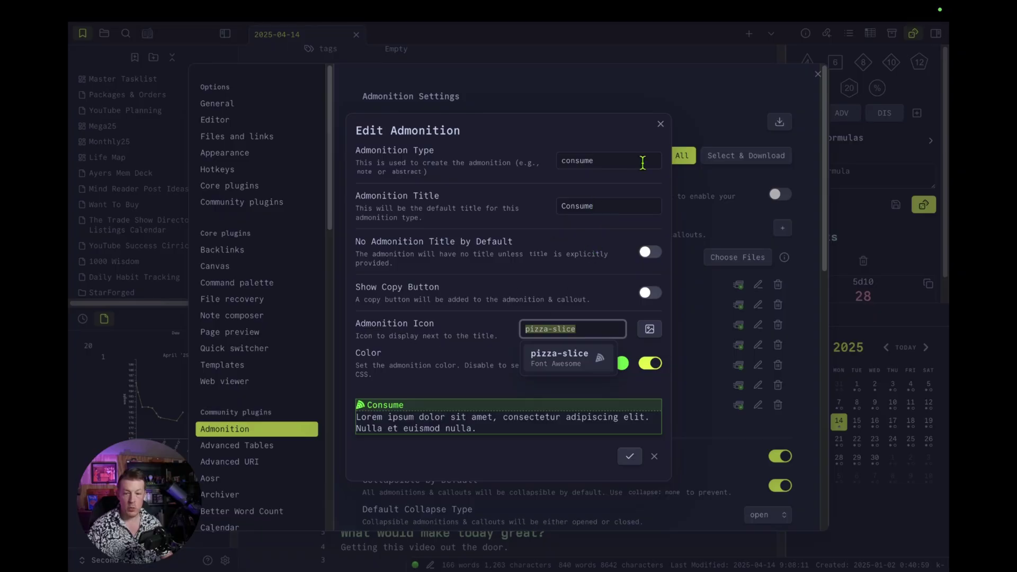
{"action": "left_click", "coordinate": [660, 124]}
{"action": "left_click", "coordinate": [817, 74]}
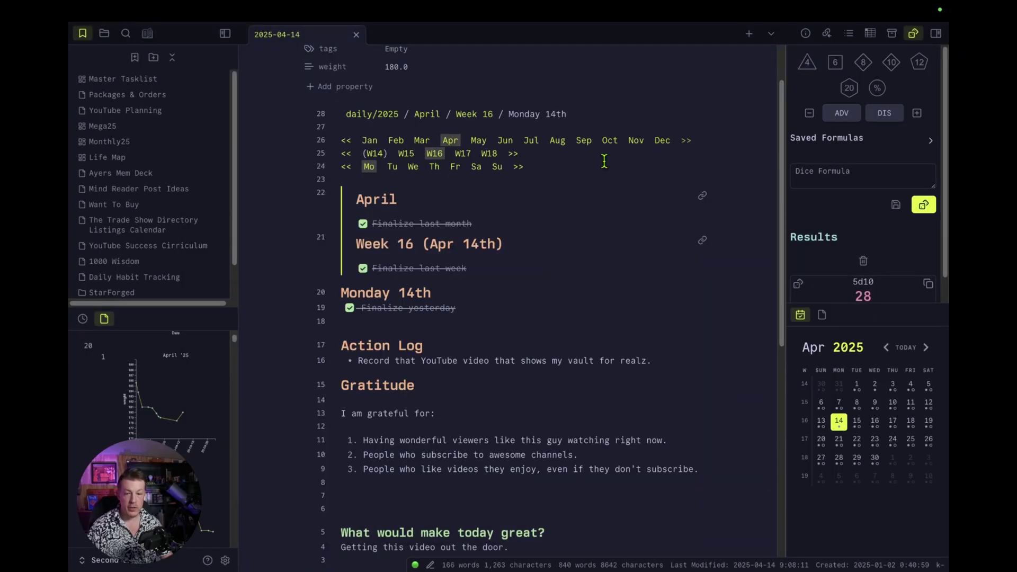
Create a new note titled "Plugin Examples"
{"action": "scroll", "coordinate": [571, 160], "scroll_direction": "down", "scroll_amount": 2}
{"action": "key", "text": "super+n"}
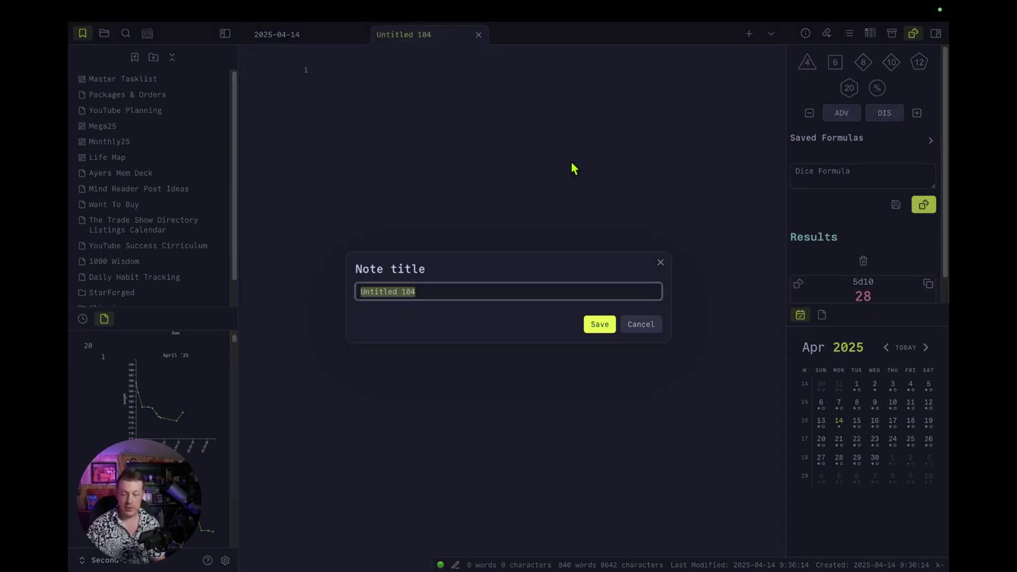
{"action": "type", "text": "P"}
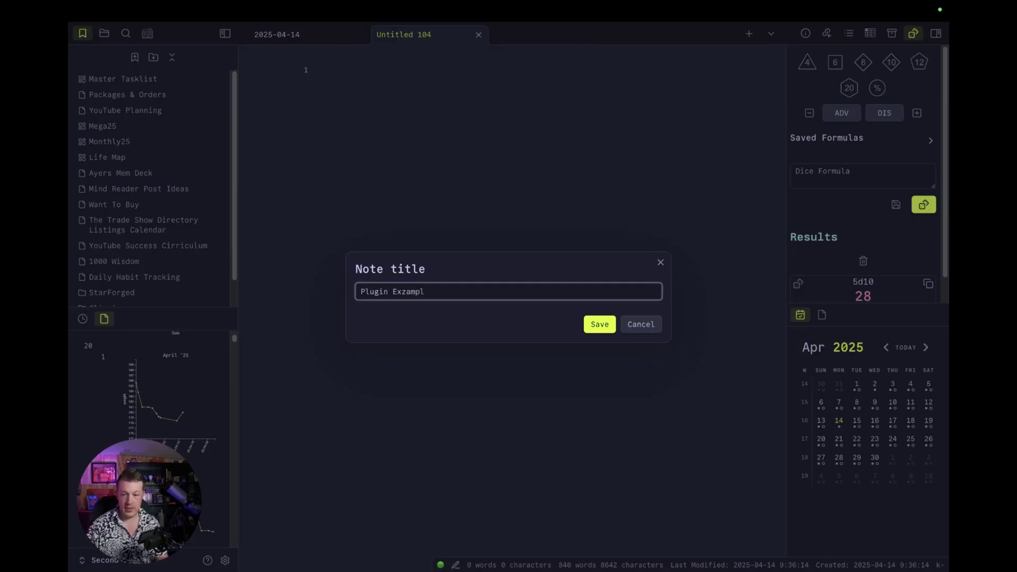
{"action": "type", "text": "lugin Example"}
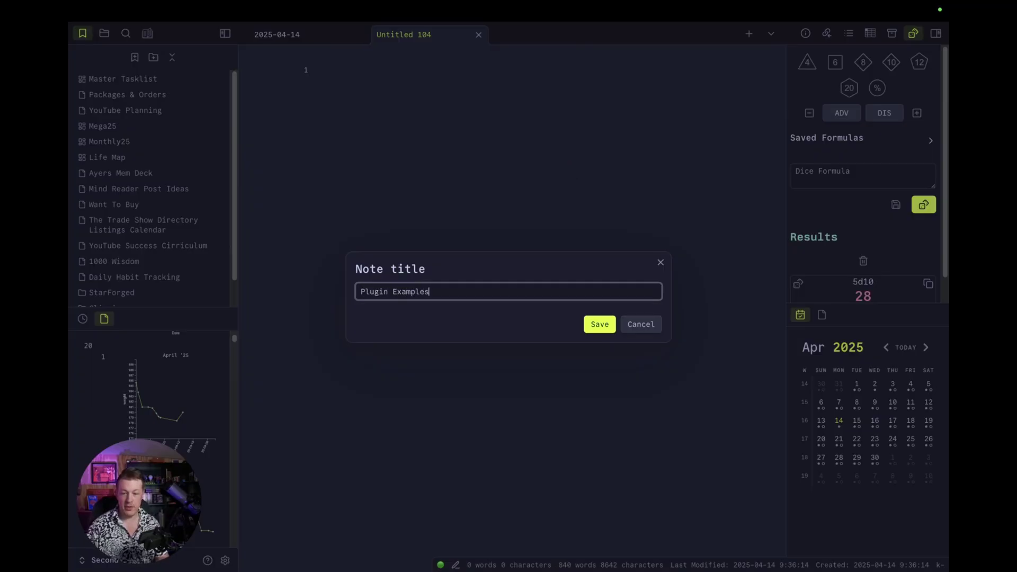
{"action": "type", "text": "s"}
{"action": "key", "text": "Return"}
Insert an Admonition callout of type consume with the title "Things I Ate Today" into the note
{"action": "key", "text": "super+p"}
{"action": "type", "text": "p"}
{"action": "key", "text": "BackSpace"}
{"action": "type", "text": "callout"}
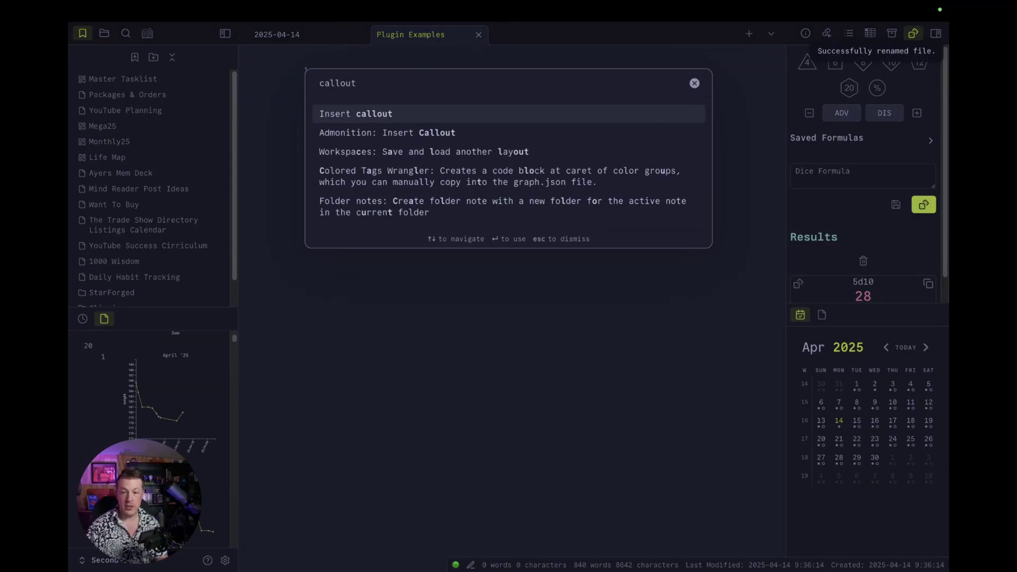
{"action": "key", "text": "Down"}
{"action": "key", "text": "Return"}
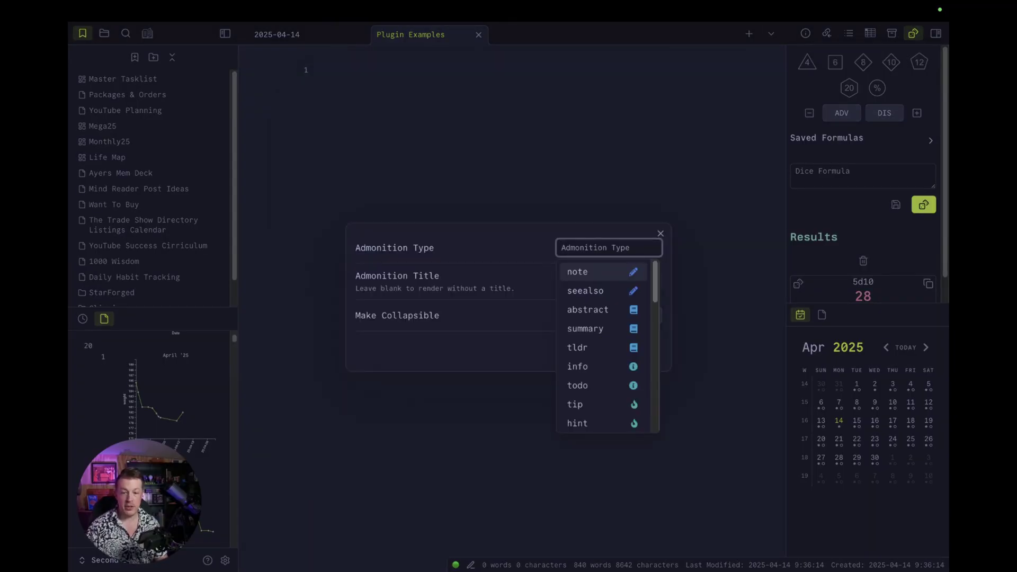
{"action": "scroll", "coordinate": [604, 292], "scroll_direction": "down", "scroll_amount": 10}
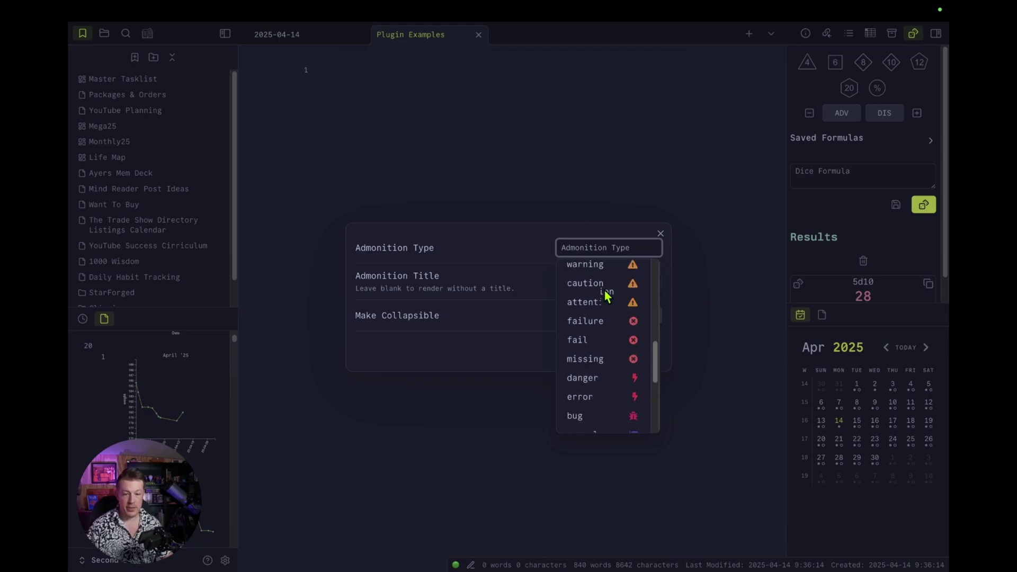
{"action": "left_click", "coordinate": [585, 335]}
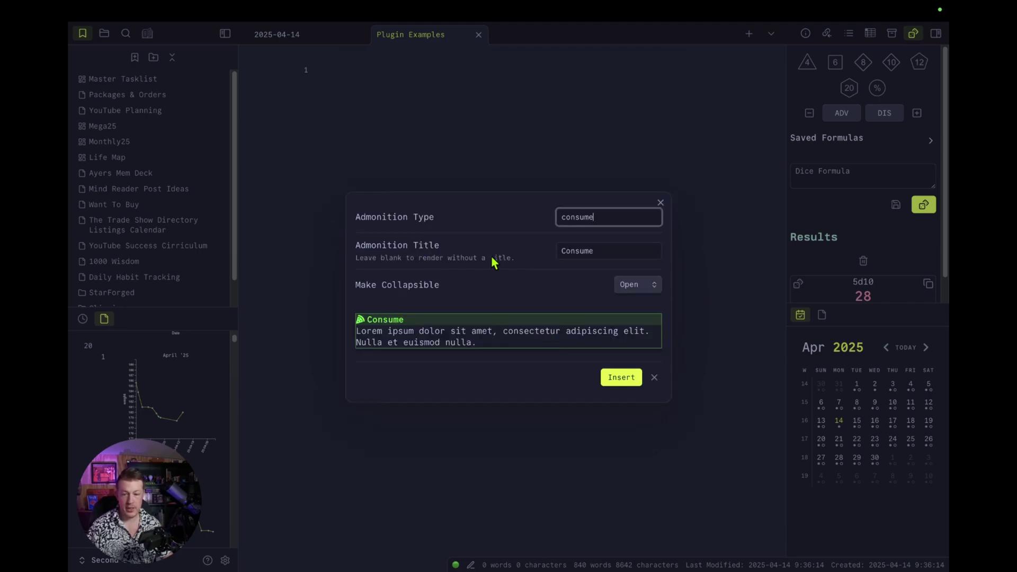
{"action": "double_click", "coordinate": [590, 249]}
{"action": "type", "text": "Things I Ate Today"}
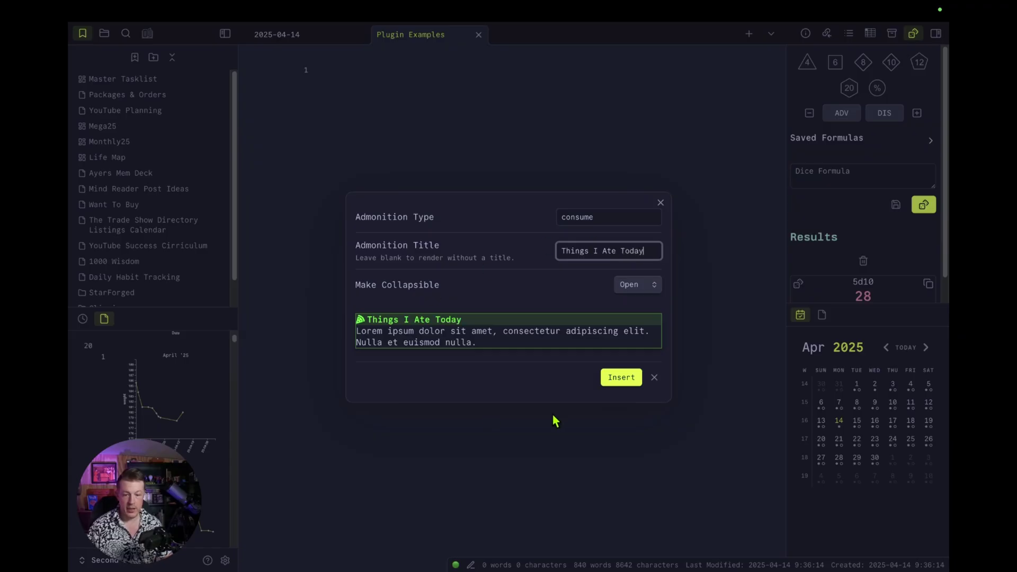
{"action": "left_click", "coordinate": [620, 377]}
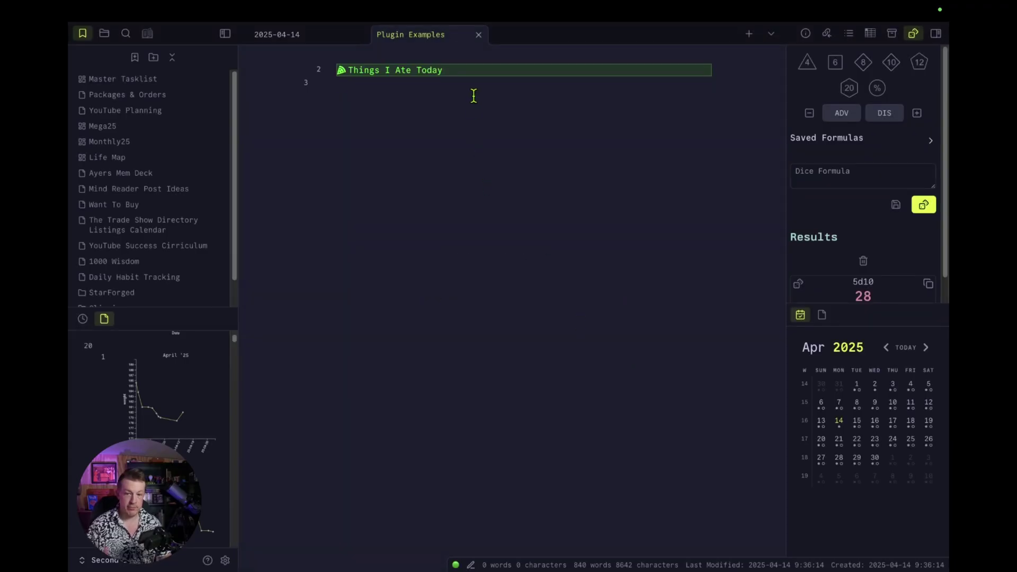
Fill the callout with the lines "Pizza", "Some more things." and "Whatever you want.", and try collapsing and expanding it
{"action": "key", "text": "Up"}
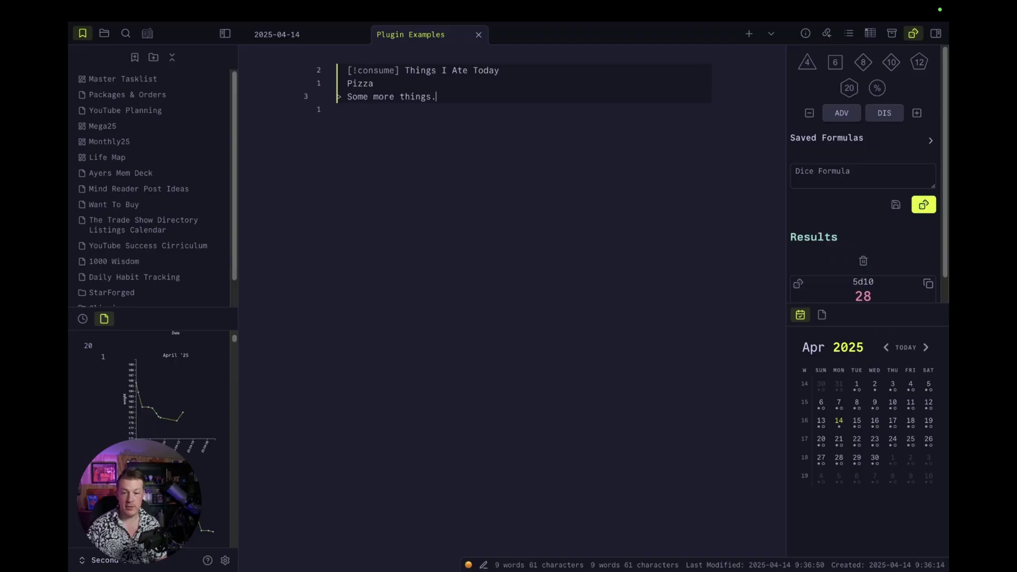
{"action": "type", "text": "Whatever you want."}
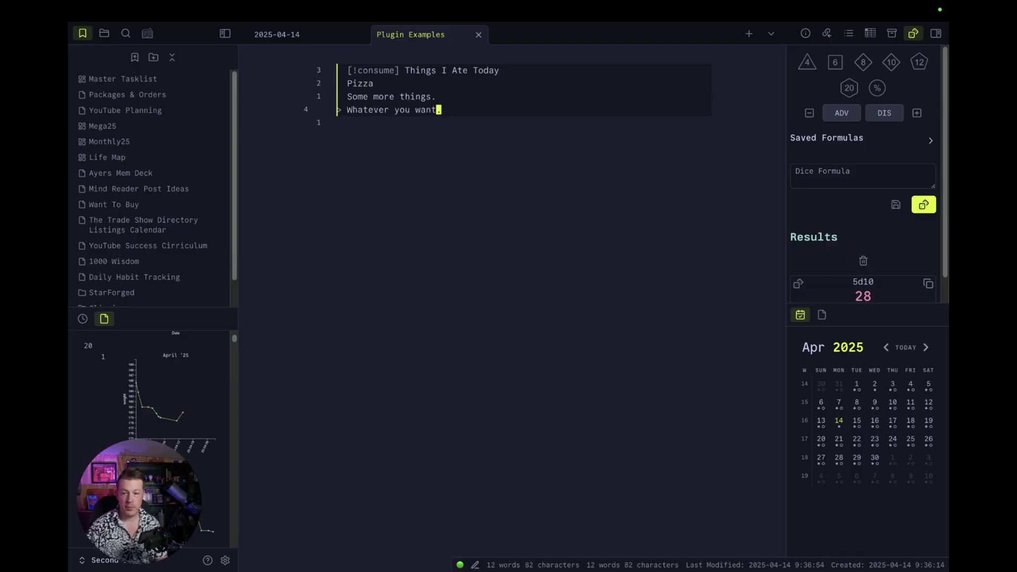
{"action": "left_click", "coordinate": [339, 122]}
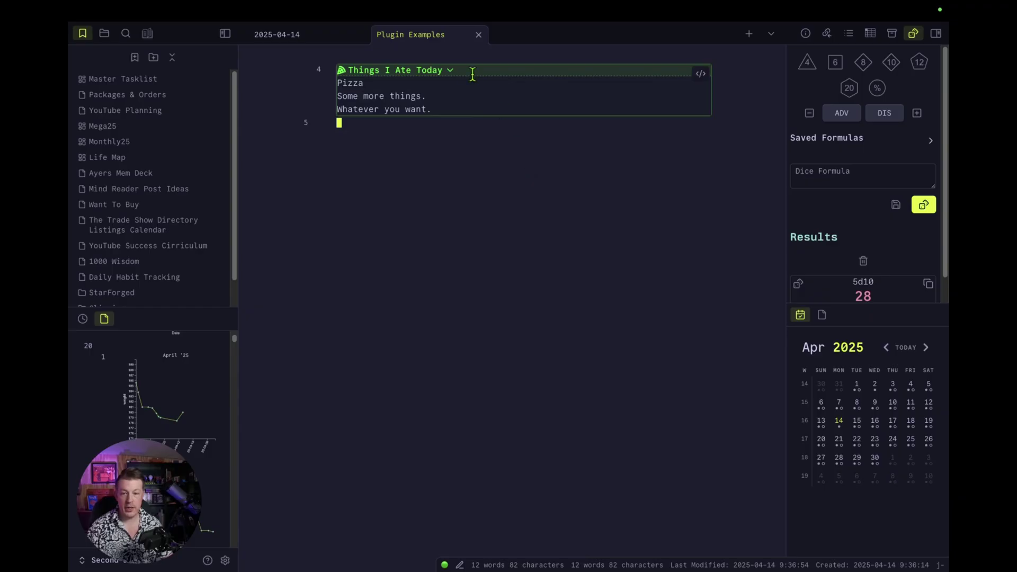
{"action": "left_click", "coordinate": [449, 75]}
{"action": "left_click", "coordinate": [452, 74]}
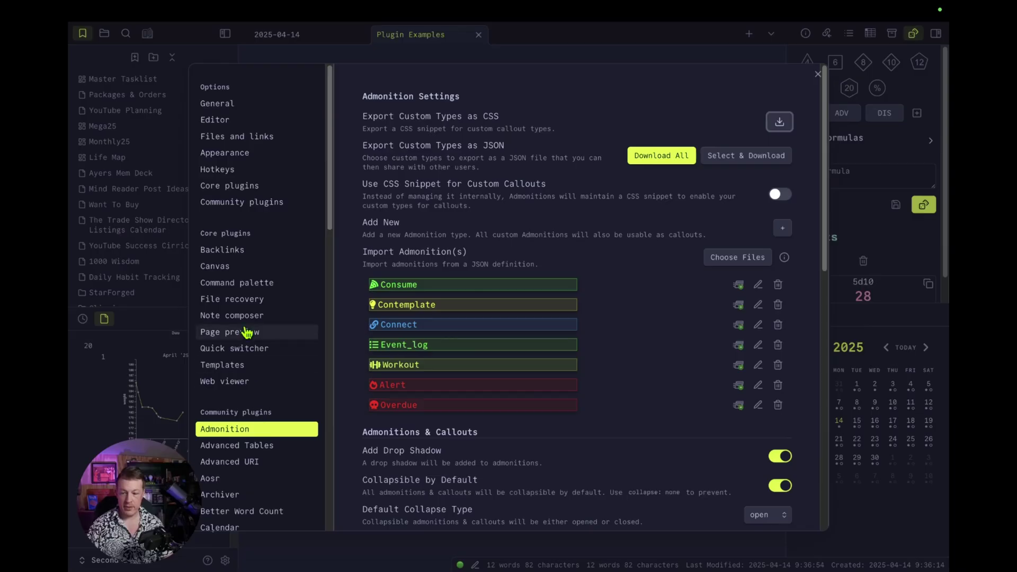
Look through the installed community plugins in the settings
{"action": "left_click", "coordinate": [244, 202]}
{"action": "scroll", "coordinate": [461, 270], "scroll_direction": "down", "scroll_amount": 3}
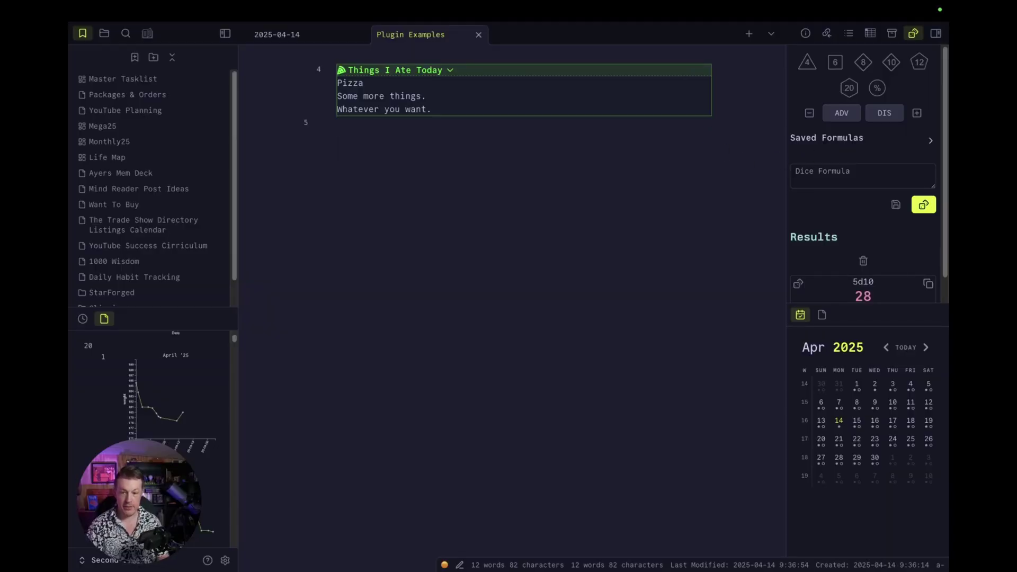
Add blank lines below the callout, show the Advanced Tables controls, and insert a new table there
{"action": "key", "text": "Return"}
{"action": "key", "text": "Return"}
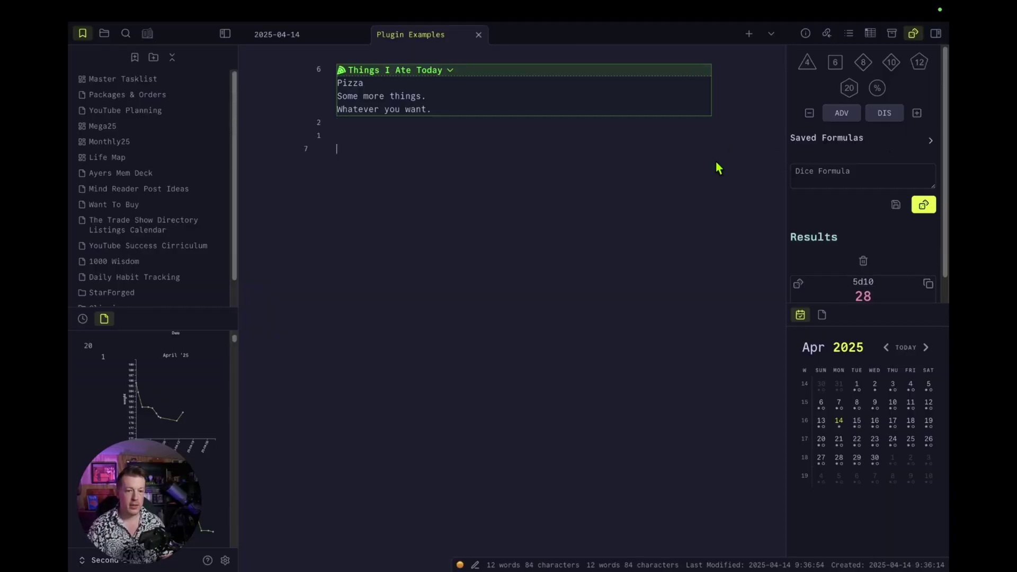
{"action": "left_click", "coordinate": [870, 33]}
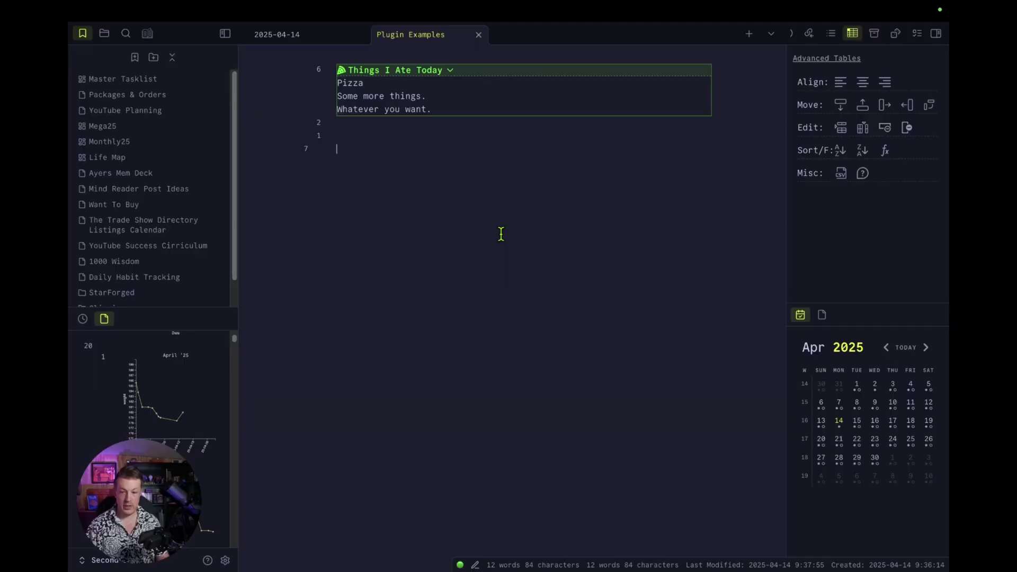
{"action": "key", "text": "super+p"}
{"action": "type", "text": "tadl"}
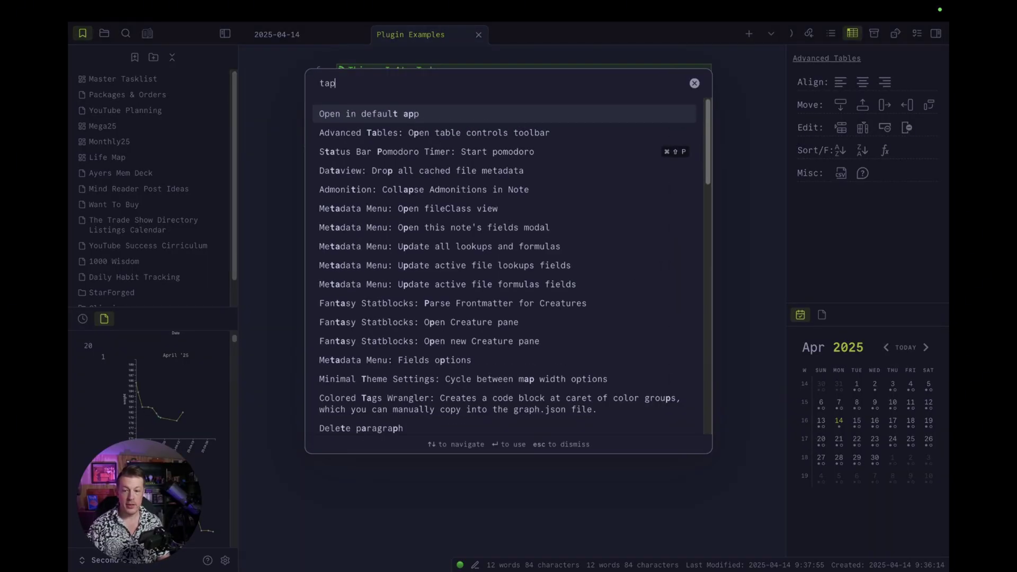
{"action": "key", "text": "BackSpace"}
{"action": "key", "text": "BackSpace"}
{"action": "type", "text": "ble"}
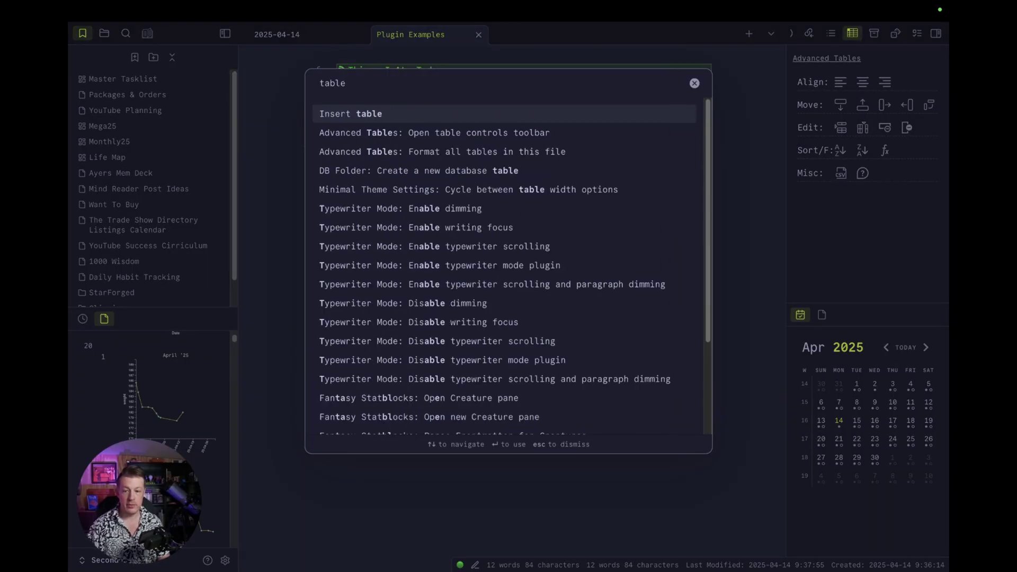
{"action": "key", "text": "Return"}
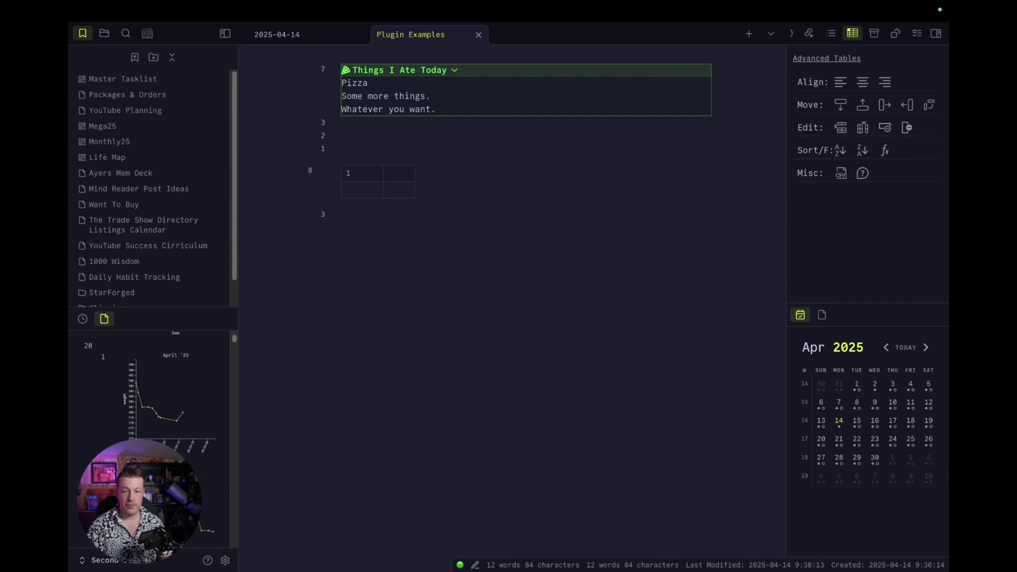
Fill the table with the headers "Heading 1" and "Heaqding 2" and a row reading "Something here" and "Something there."
{"action": "type", "text": "Heading 1"}
{"action": "key", "text": "Tab"}
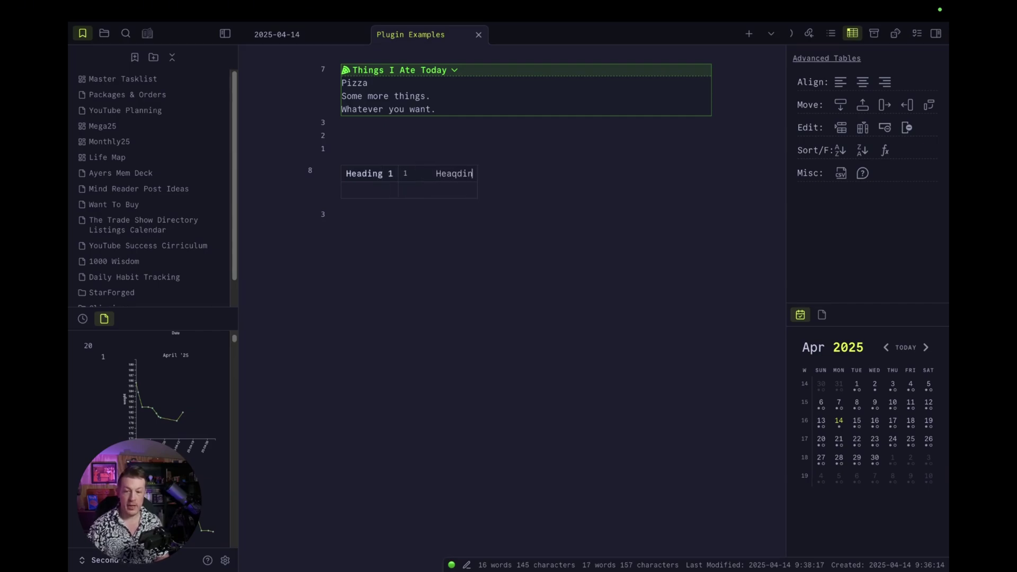
{"action": "key", "text": "Return"}
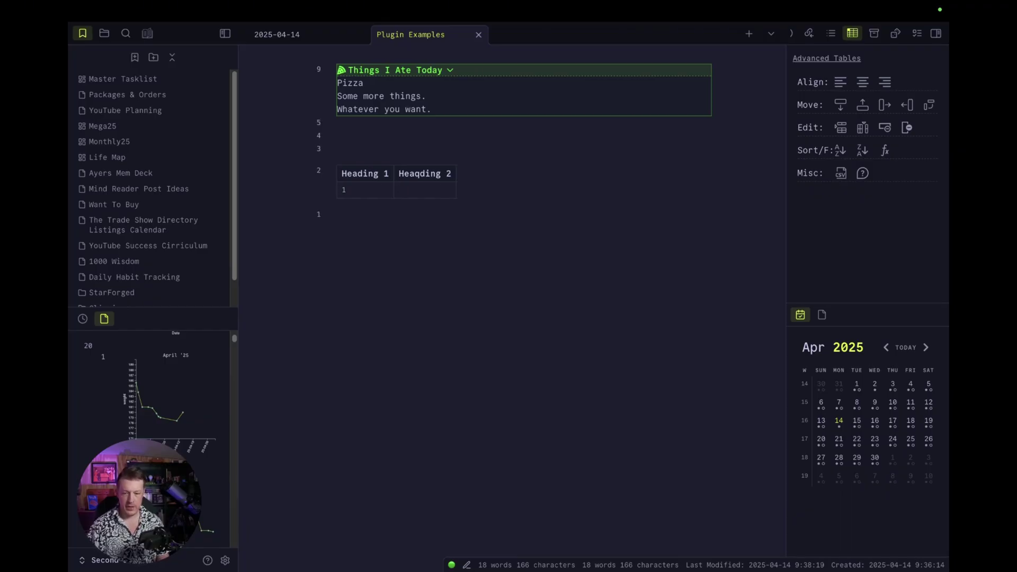
{"action": "type", "text": "Something here"}
{"action": "key", "text": "Tab"}
{"action": "type", "text": "Something there."}
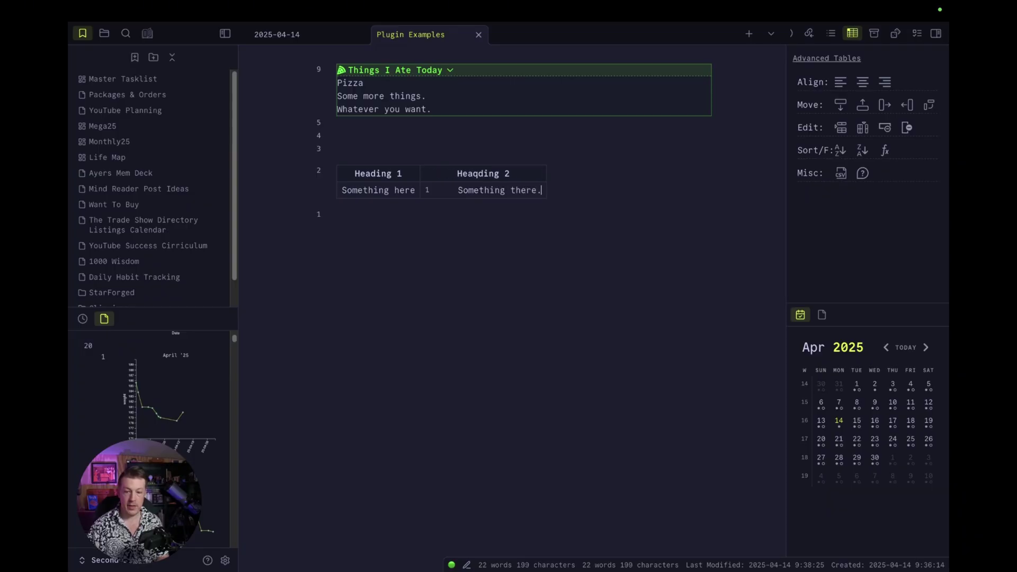
Add an empty row to the table and move the "Something here" row below it
{"action": "key", "text": "Return"}
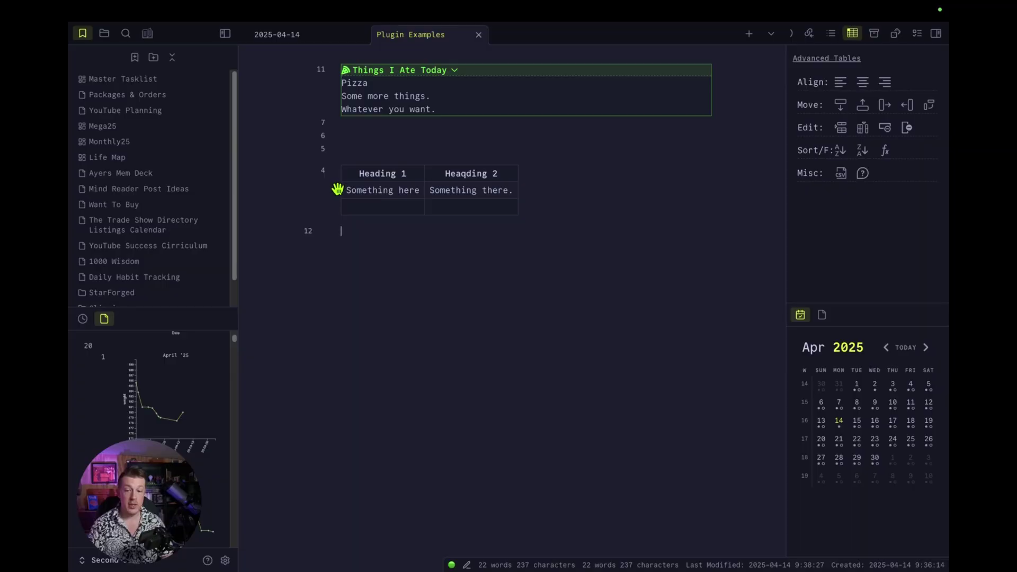
{"action": "left_click", "coordinate": [337, 190]}
{"action": "left_click_drag", "start_coordinate": [334, 206], "coordinate": [335, 206]}
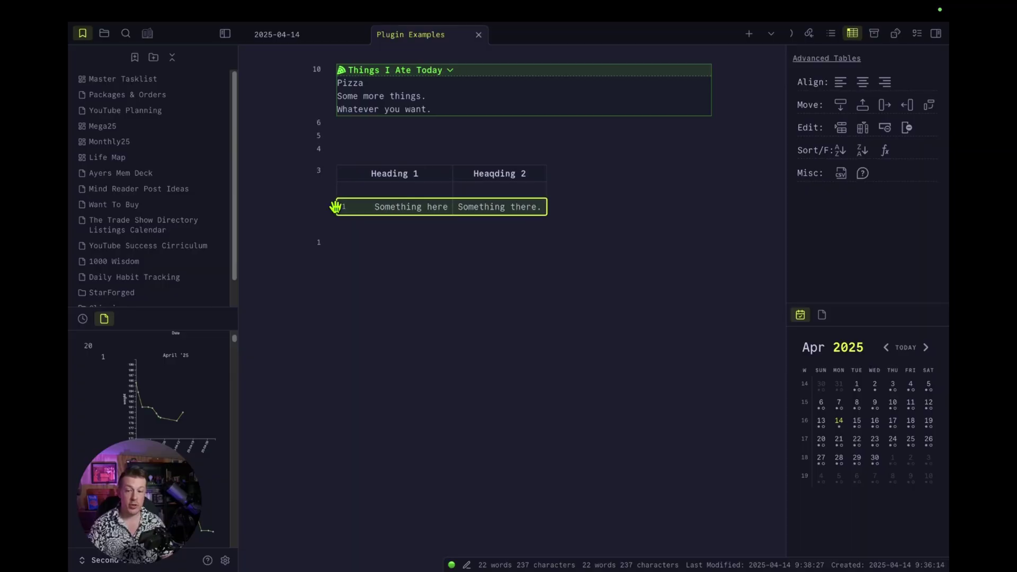
{"action": "mouse_move", "coordinate": [397, 161]}
{"action": "left_mouse_down"}
{"action": "mouse_move", "coordinate": [503, 154]}
{"action": "mouse_move", "coordinate": [381, 166]}
{"action": "left_mouse_up"}
{"action": "left_click", "coordinate": [397, 253]}
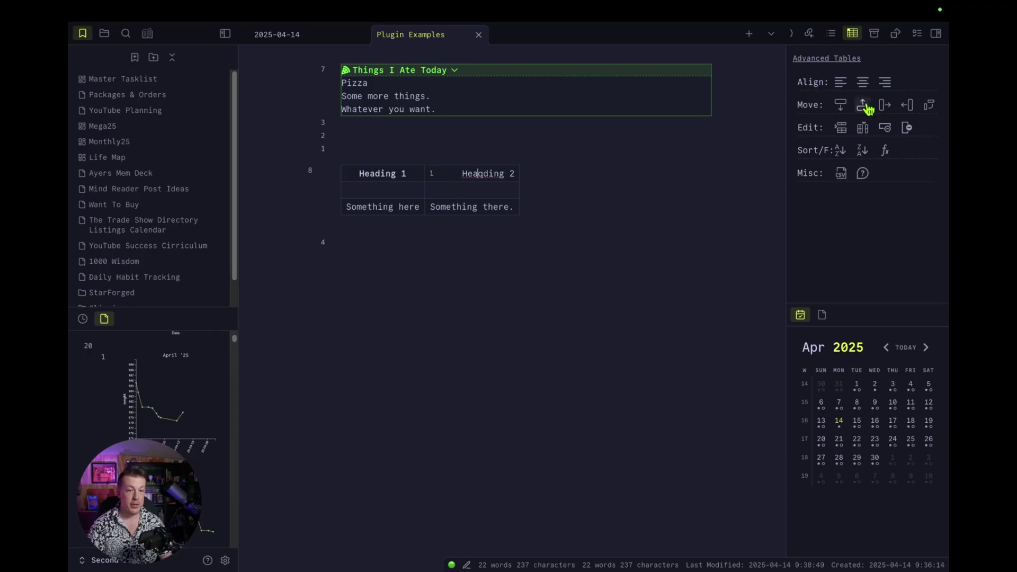
Try moving the header row down and the blank row up with the Advanced Tables controls
{"action": "left_click", "coordinate": [844, 108]}
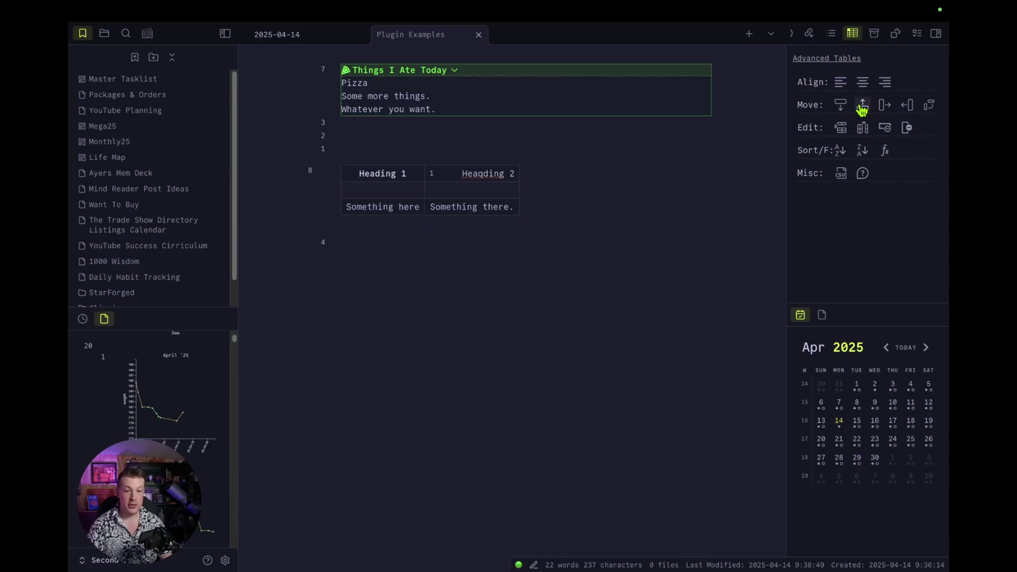
{"action": "left_click", "coordinate": [509, 172]}
{"action": "left_click", "coordinate": [501, 192]}
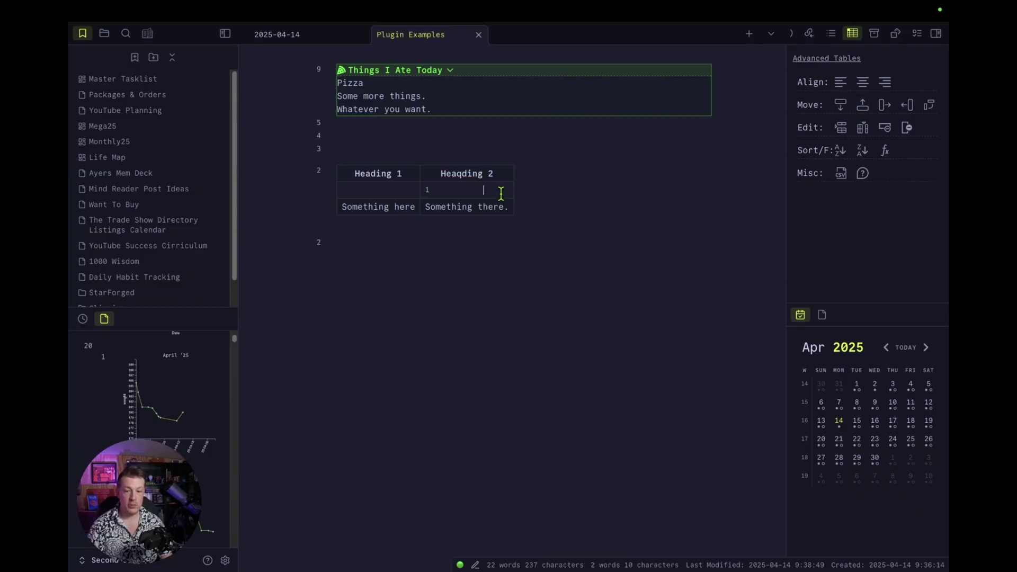
{"action": "left_click", "coordinate": [863, 108]}
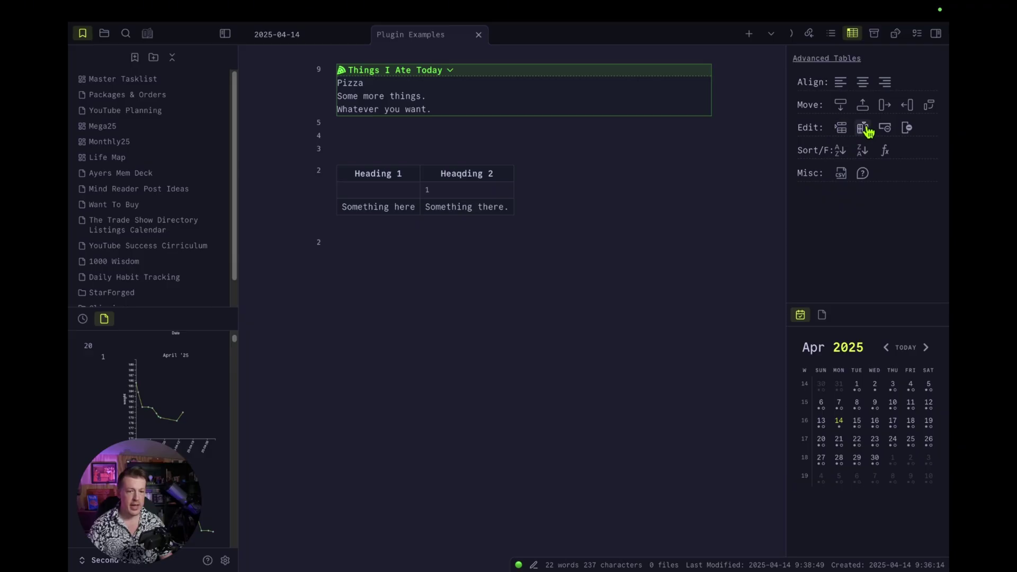
Insert an empty column before "Heaqding 2" and an empty row, and delete a row and the "Heading 1" column
{"action": "left_click", "coordinate": [864, 128]}
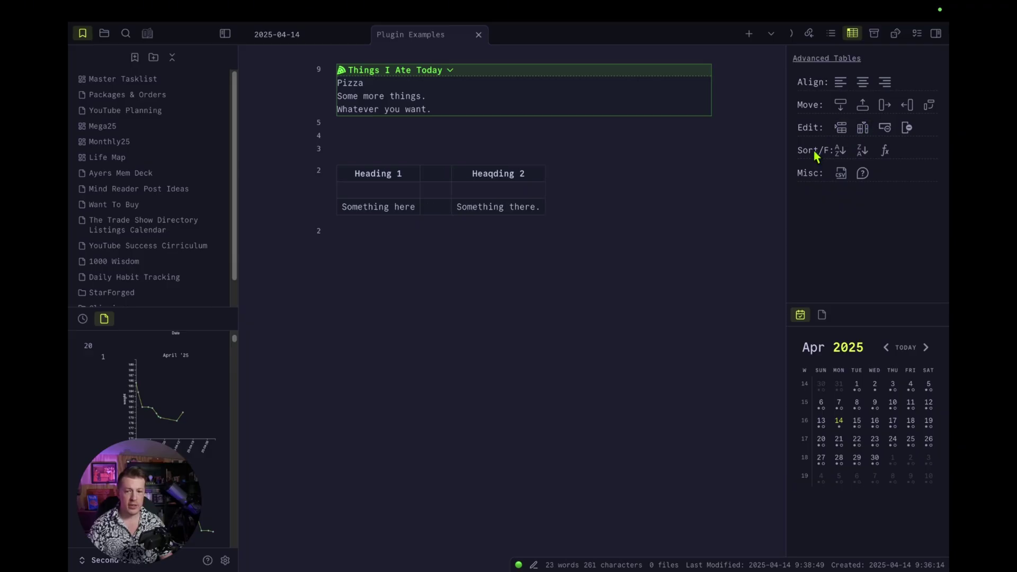
{"action": "left_click", "coordinate": [841, 128]}
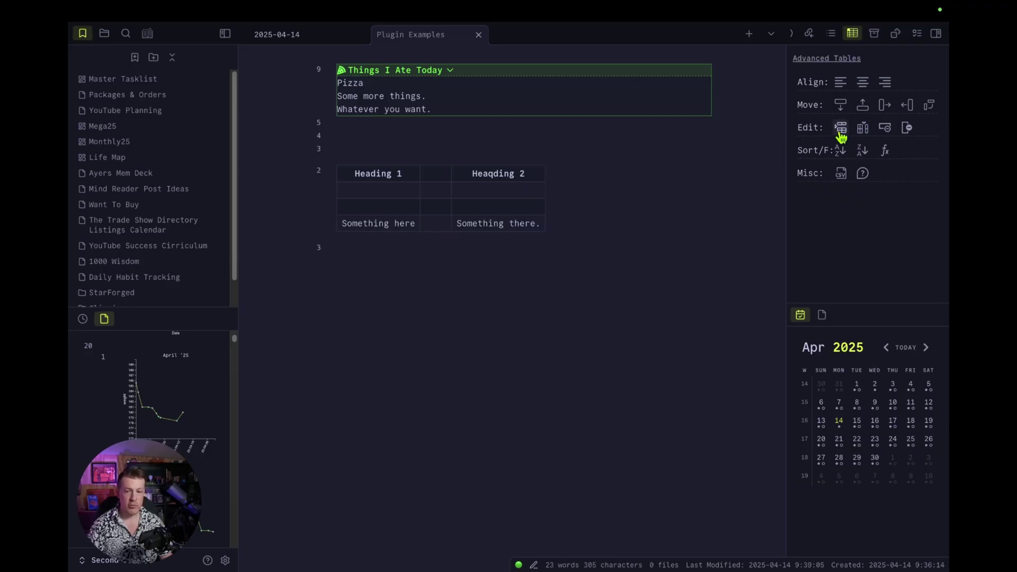
{"action": "left_click", "coordinate": [887, 128]}
{"action": "left_click", "coordinate": [907, 129]}
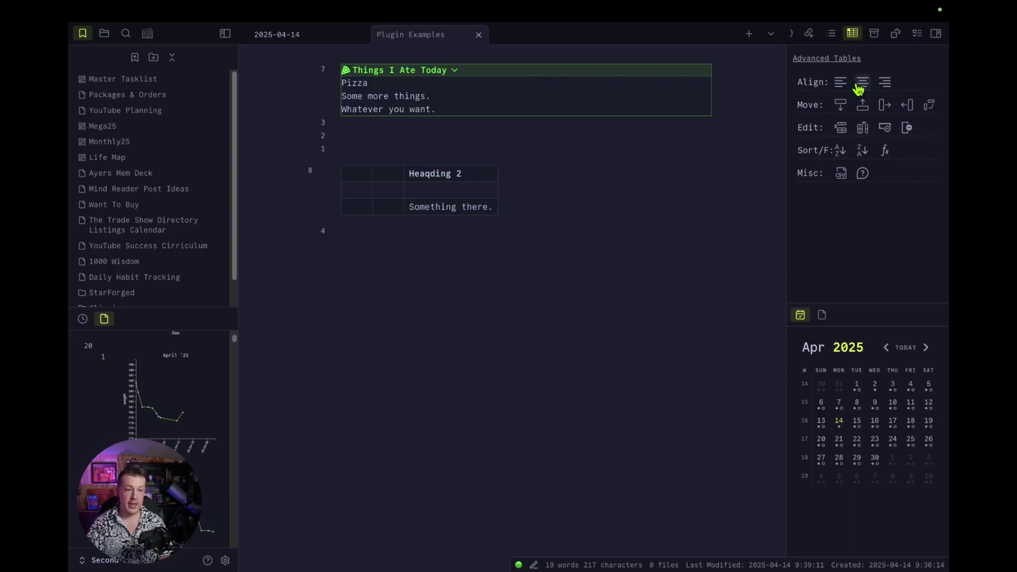
Try center and right alignment on the "Heaqding 2" column
{"action": "left_click", "coordinate": [863, 82]}
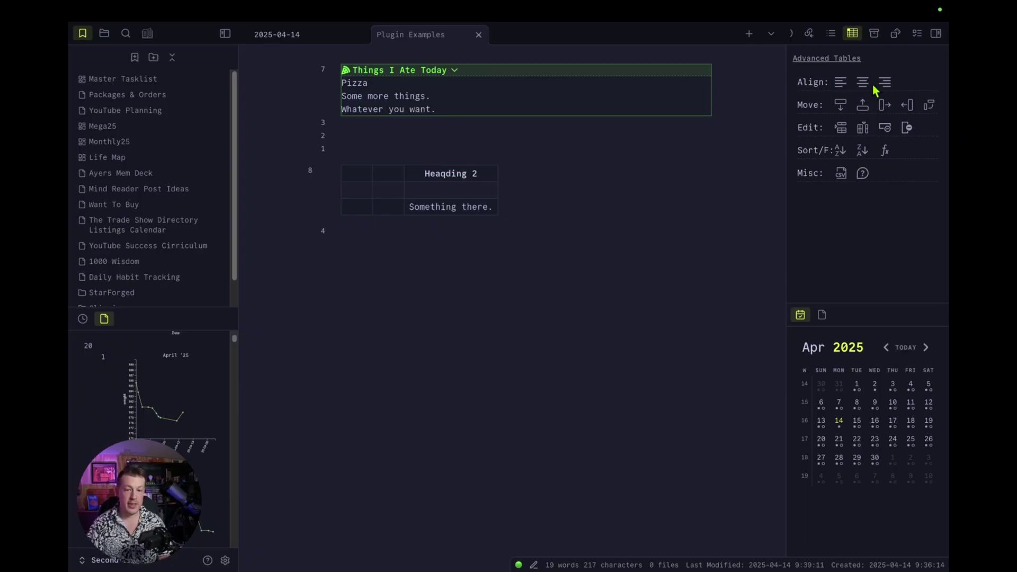
{"action": "left_click", "coordinate": [884, 83]}
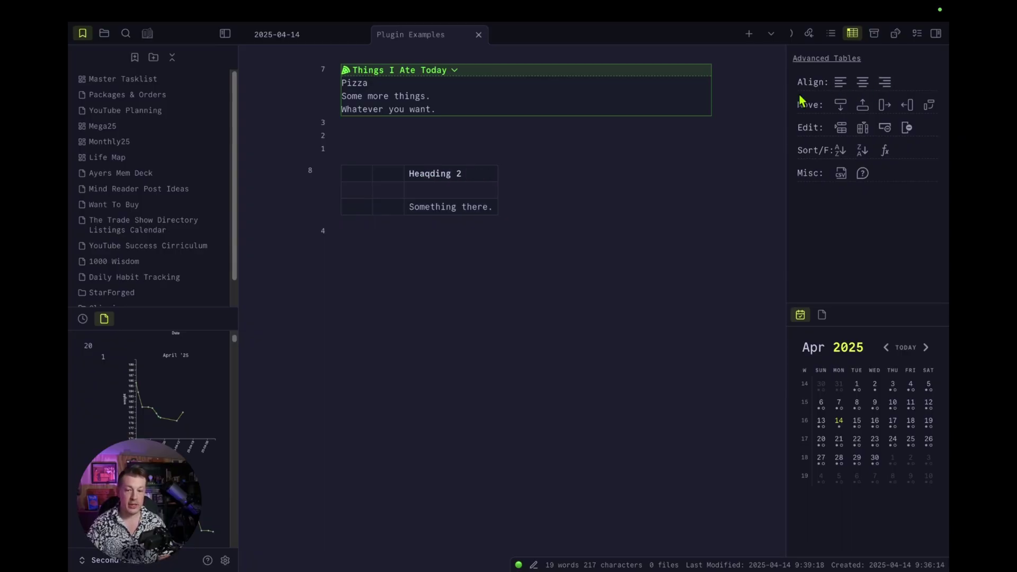
Fill the first table column with the header "Value" and the numbers 1 to 8, and left-align it
{"action": "left_click", "coordinate": [357, 173]}
{"action": "type", "text": "1"}
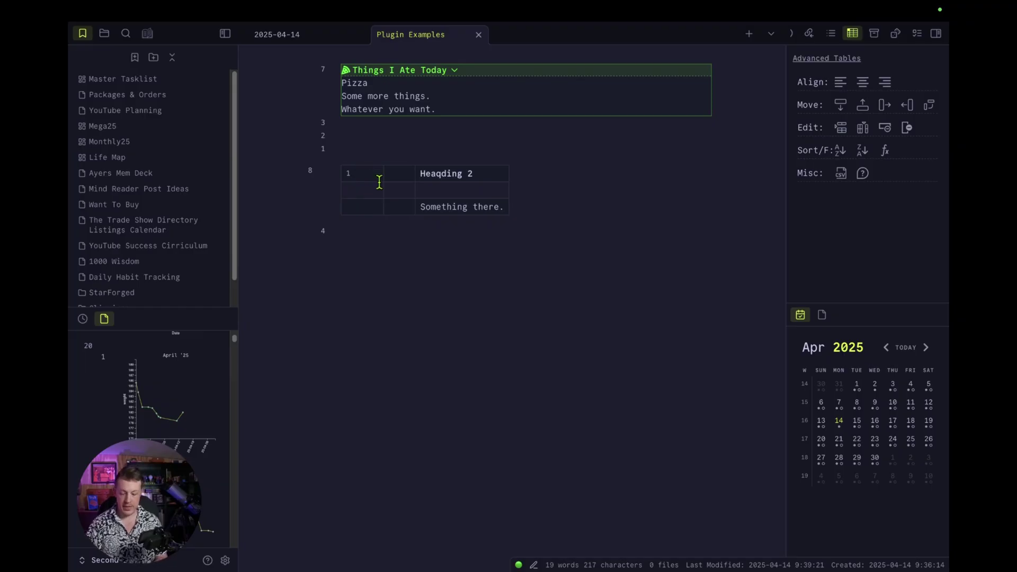
{"action": "type", "text": "Value"}
{"action": "key", "text": "Return"}
{"action": "type", "text": "1"}
{"action": "key", "text": "Return"}
{"action": "type", "text": "2"}
{"action": "key", "text": "Return"}
{"action": "type", "text": "3"}
{"action": "key", "text": "Return"}
{"action": "type", "text": "4"}
{"action": "key", "text": "Return"}
{"action": "type", "text": "5"}
{"action": "key", "text": "Return"}
{"action": "type", "text": "6"}
{"action": "key", "text": "Return"}
{"action": "type", "text": "7"}
{"action": "key", "text": "Return"}
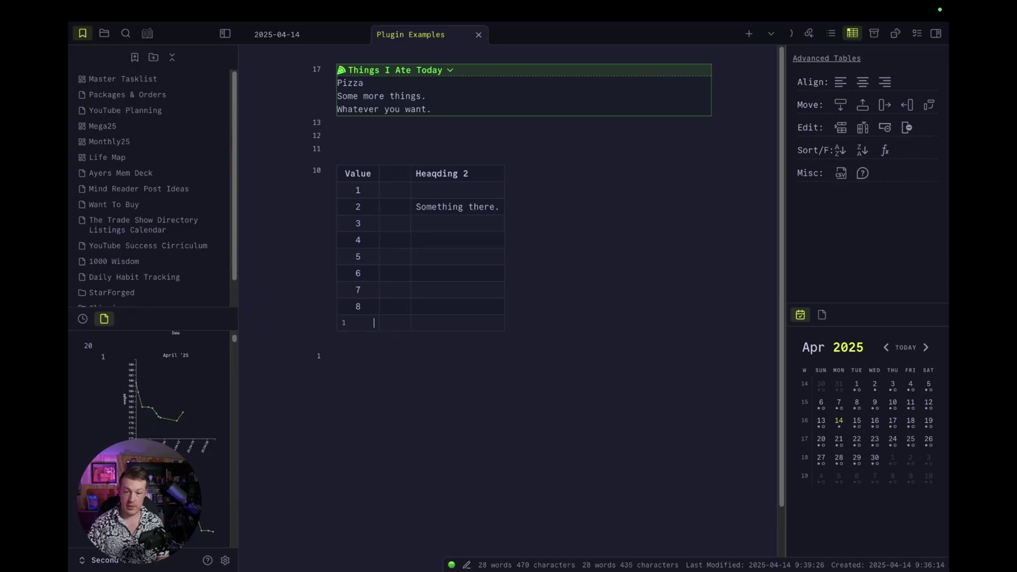
{"action": "left_click", "coordinate": [357, 175]}
{"action": "left_click", "coordinate": [841, 82]}
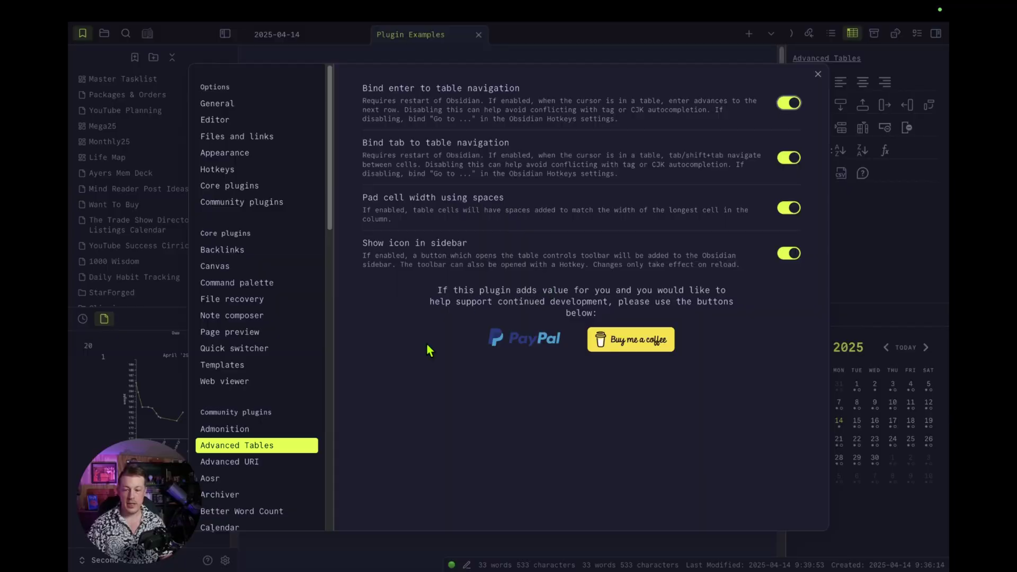
View the settings of the Advanced URI plugin
{"action": "left_click", "coordinate": [260, 462]}
{"action": "scroll", "coordinate": [312, 352], "scroll_direction": "down", "scroll_amount": 1}
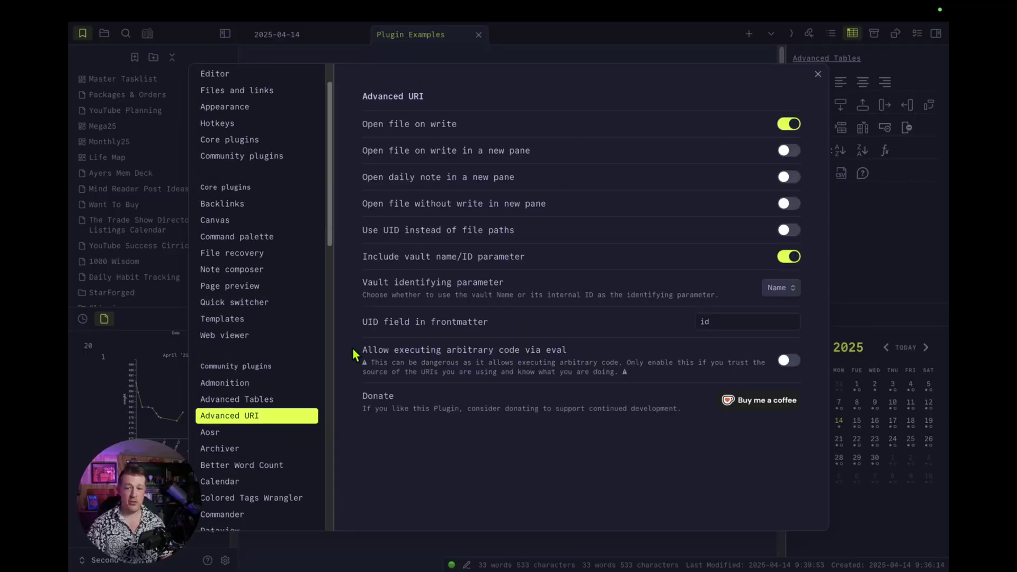
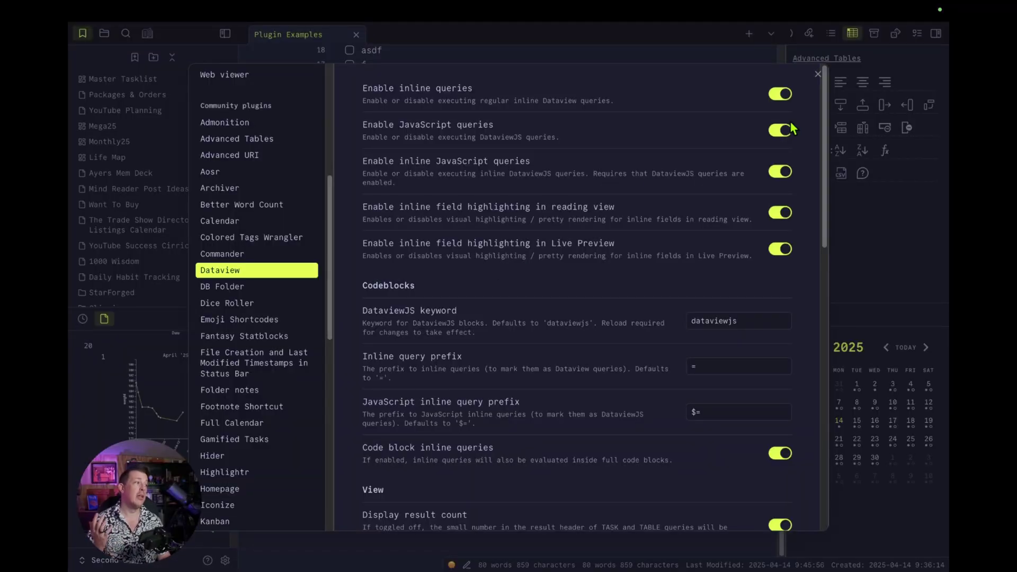
Close the settings, open the Master Tasklist canvas in a new tab, and examine its Upcoming, Do Today and Do tomorrow cards
{"action": "left_click", "coordinate": [817, 75]}
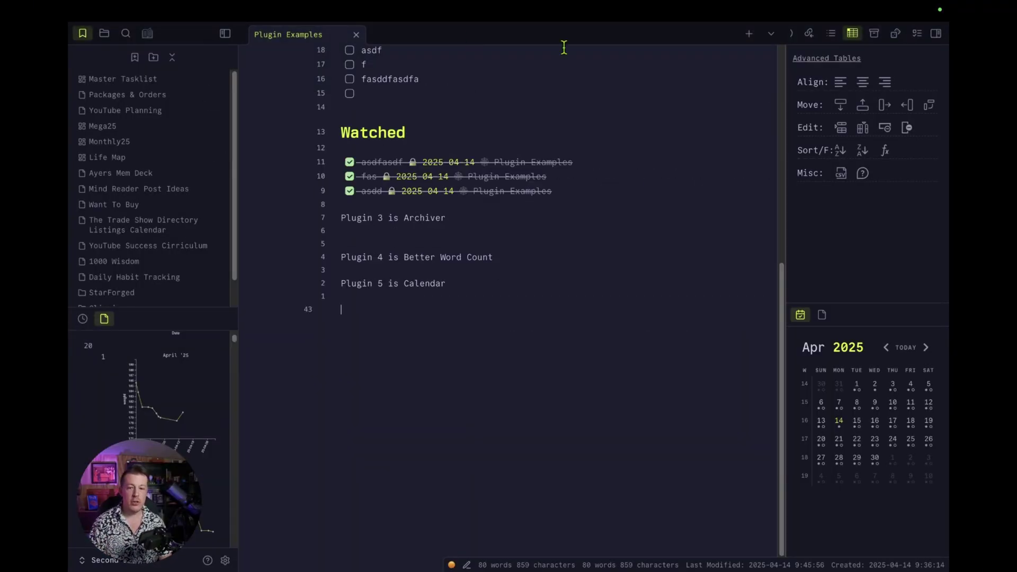
{"action": "left_click", "coordinate": [134, 83], "text": "super"}
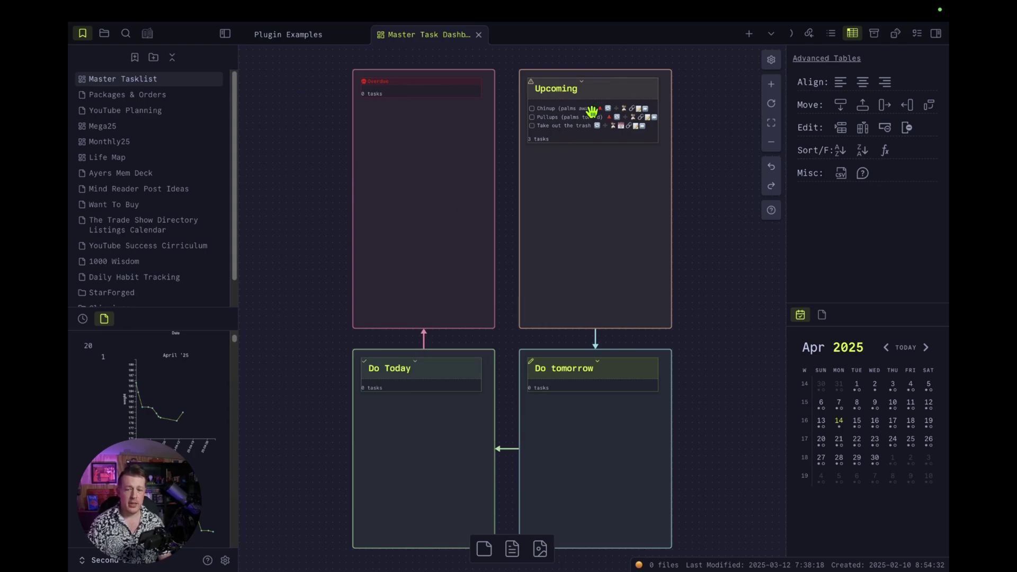
{"action": "scroll", "coordinate": [592, 111], "scroll_direction": "up", "scroll_amount": 5}
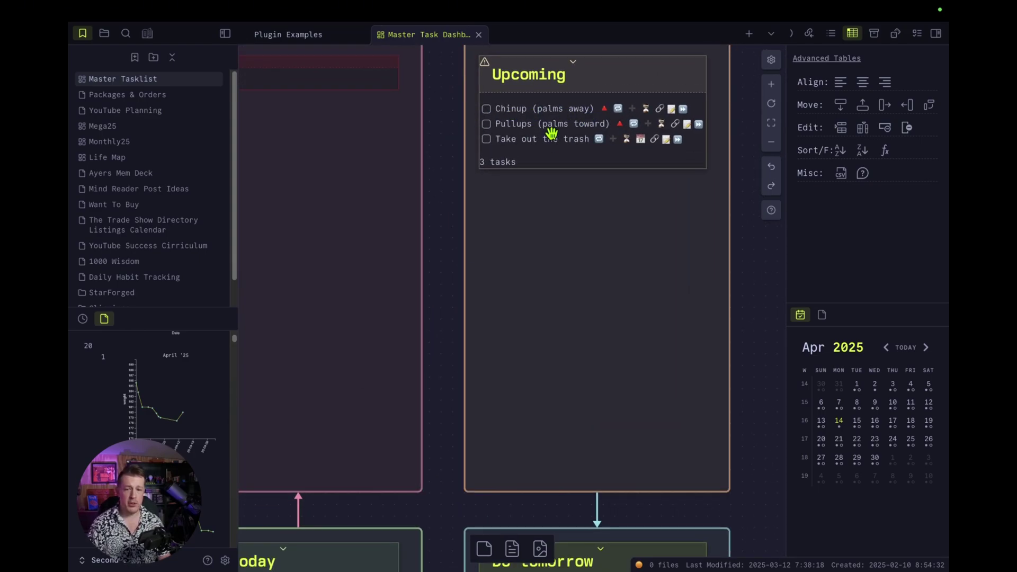
{"action": "scroll", "coordinate": [559, 145], "scroll_direction": "down", "scroll_amount": 5}
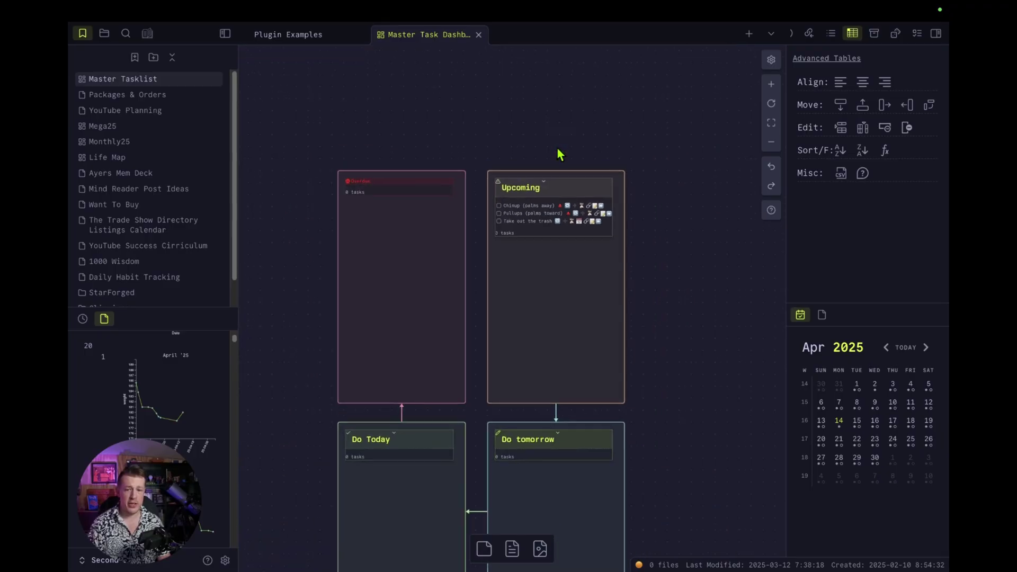
{"action": "scroll", "coordinate": [577, 493], "scroll_direction": "up", "scroll_amount": 8}
{"action": "scroll", "coordinate": [556, 406], "scroll_direction": "up", "scroll_amount": 2}
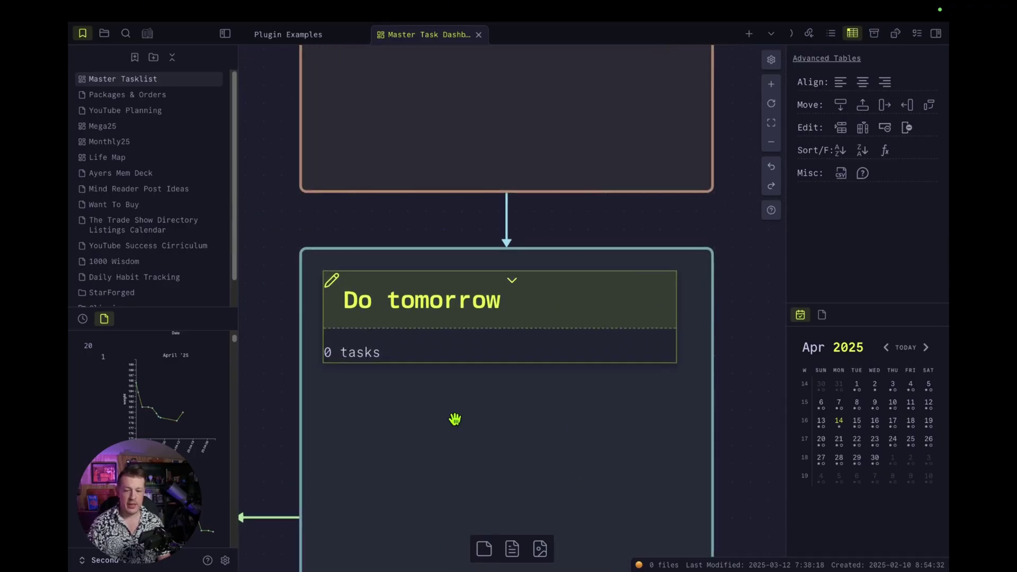
{"action": "left_click_drag", "start_coordinate": [422, 423], "coordinate": [575, 333]}
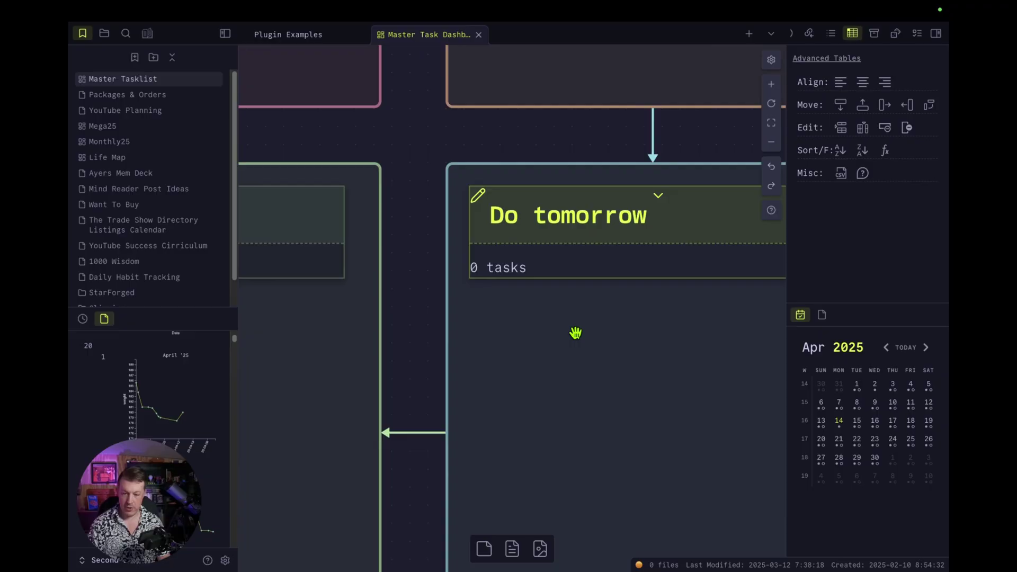
{"action": "scroll", "coordinate": [575, 332], "scroll_direction": "down", "scroll_amount": 4}
{"action": "scroll", "coordinate": [575, 333], "scroll_direction": "up", "scroll_amount": 4}
{"action": "scroll", "coordinate": [574, 333], "scroll_direction": "down", "scroll_amount": 4}
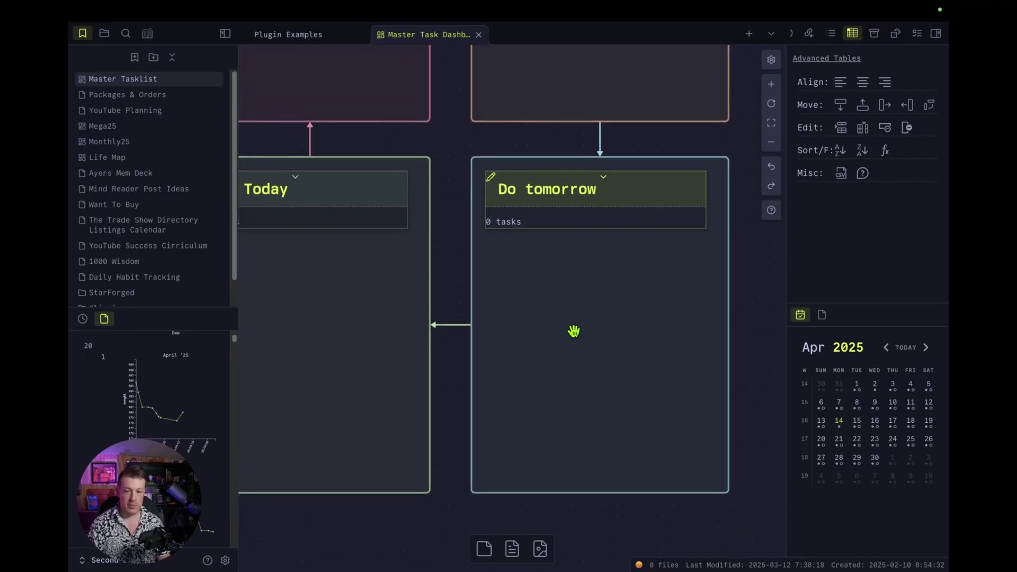
{"action": "scroll", "coordinate": [574, 331], "scroll_direction": "down", "scroll_amount": 4}
{"action": "left_click_drag", "start_coordinate": [547, 127], "coordinate": [548, 220]}
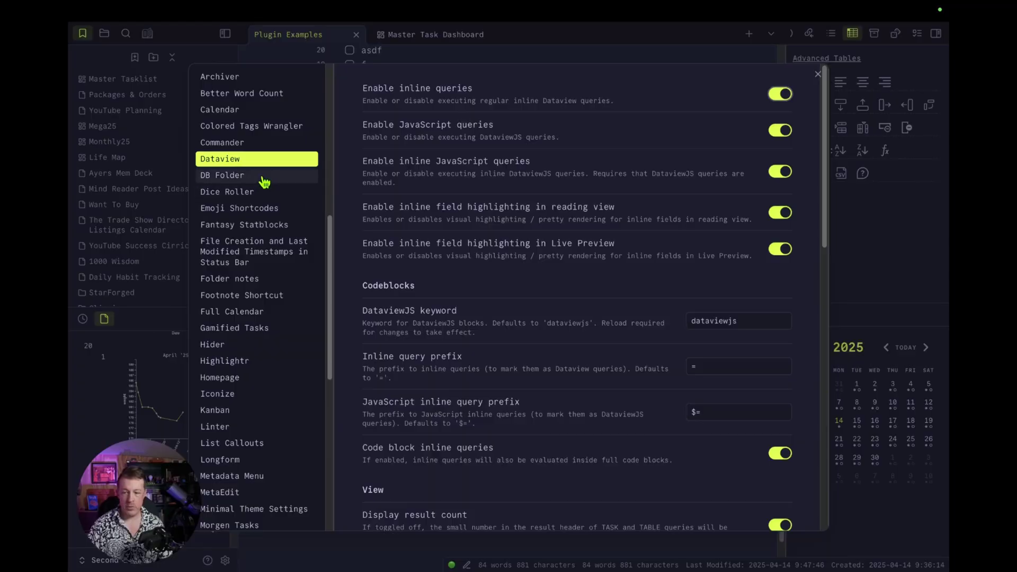
View the DB Folder and Dice Roller plugin settings, and close the settings
{"action": "left_click", "coordinate": [263, 178]}
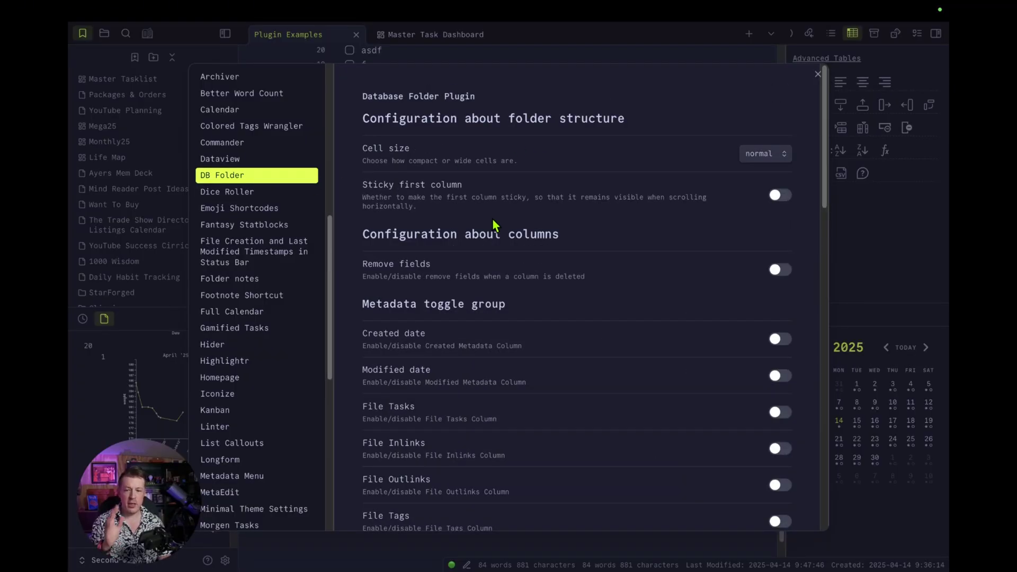
{"action": "left_click", "coordinate": [280, 193]}
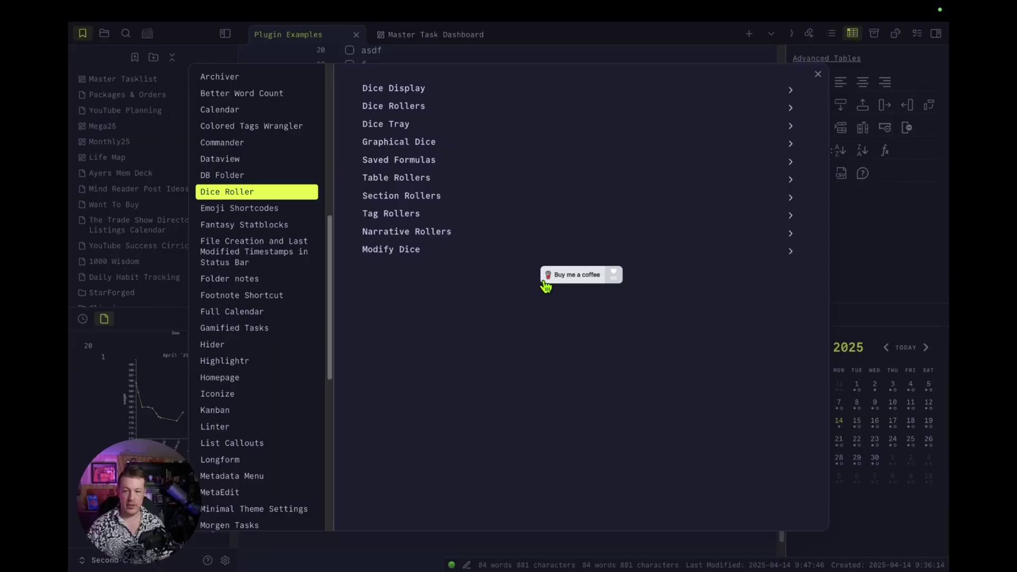
{"action": "left_click", "coordinate": [817, 75]}
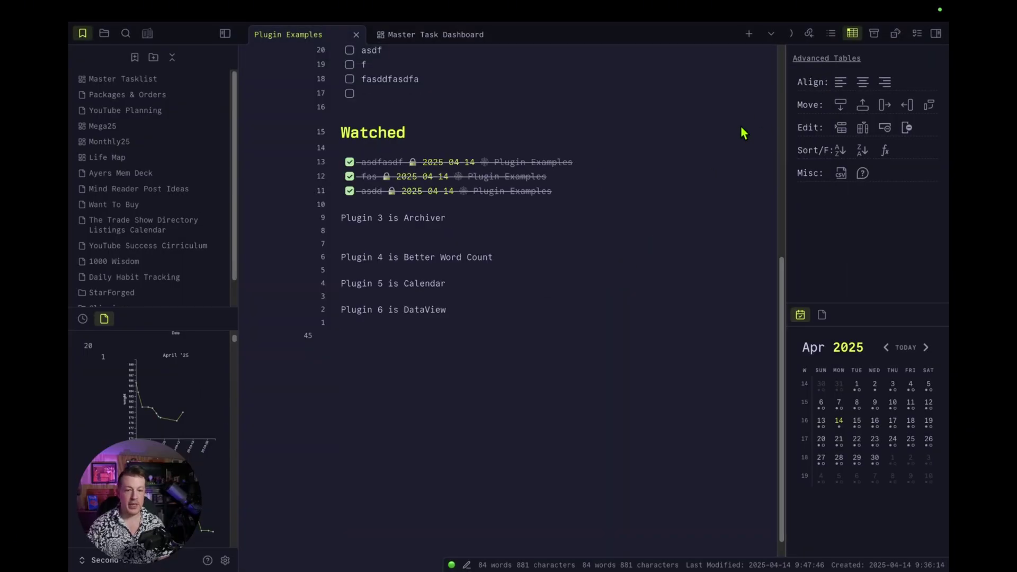
Show the dice tray, roll 3d6, and repeat the roll from the results list
{"action": "left_click", "coordinate": [897, 35]}
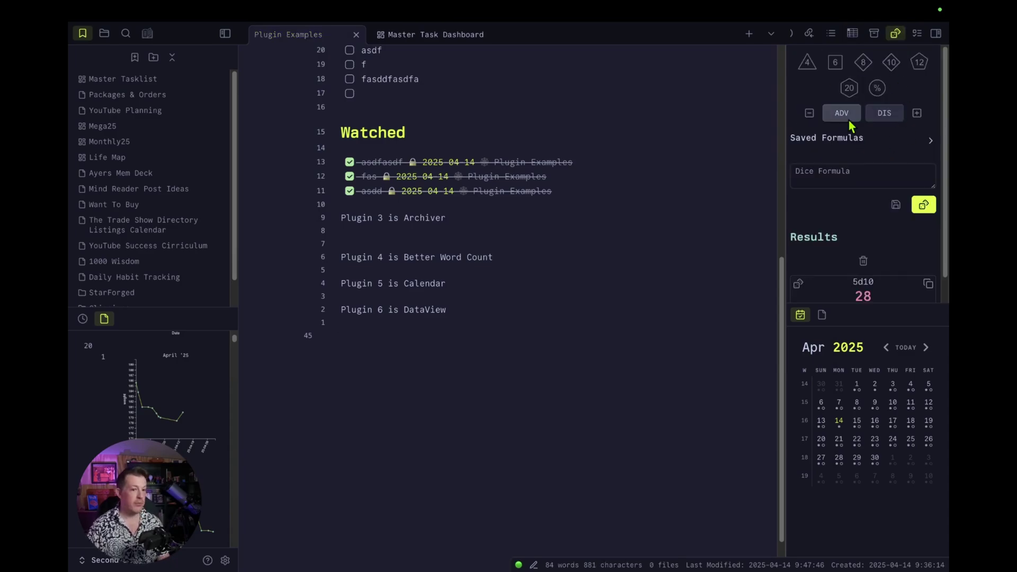
{"action": "left_click", "coordinate": [856, 171]}
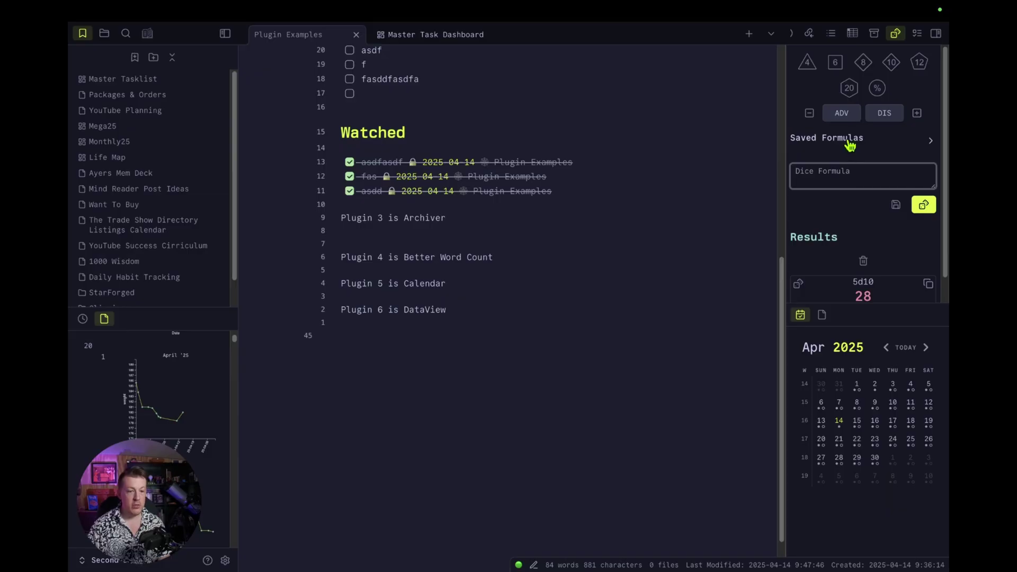
{"action": "left_click", "coordinate": [832, 64]}
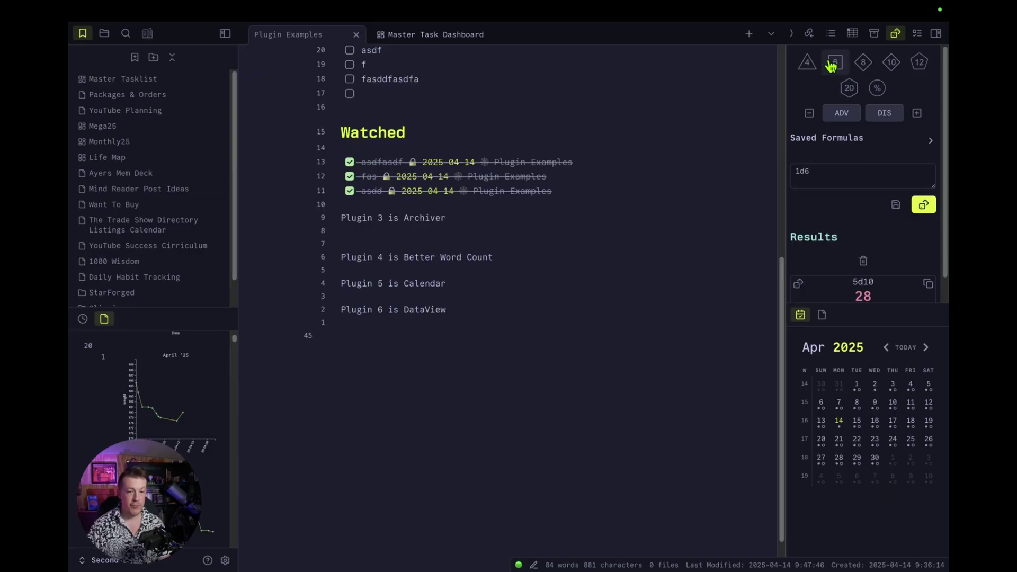
{"action": "left_click", "coordinate": [924, 206]}
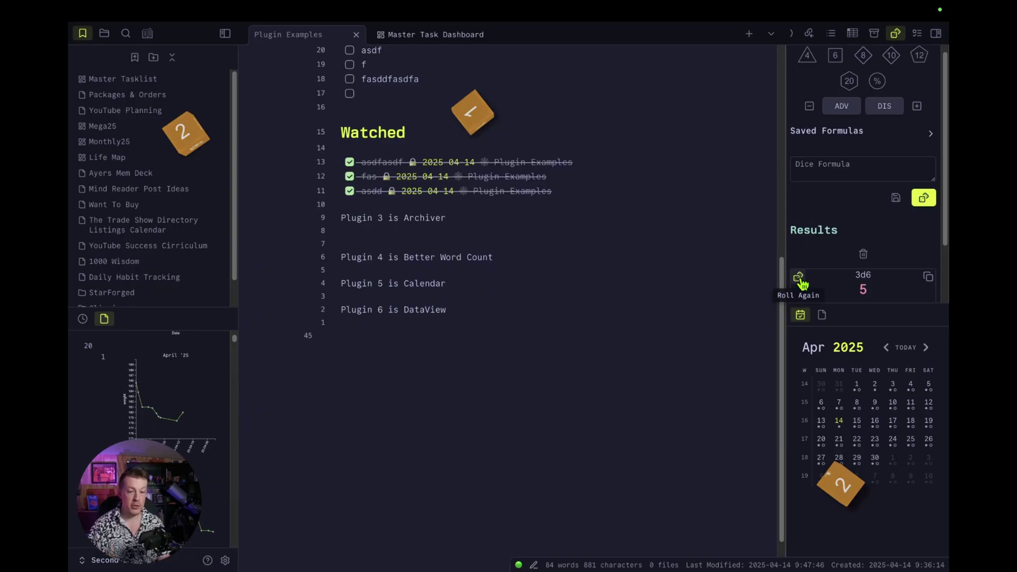
{"action": "left_click", "coordinate": [801, 281]}
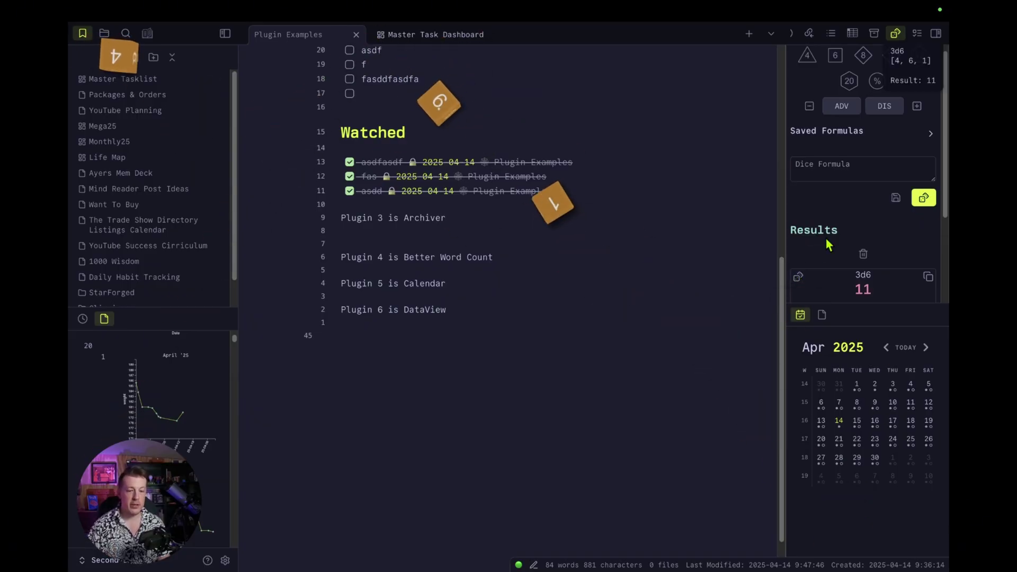
{"action": "scroll", "coordinate": [829, 245], "scroll_direction": "down", "scroll_amount": 4}
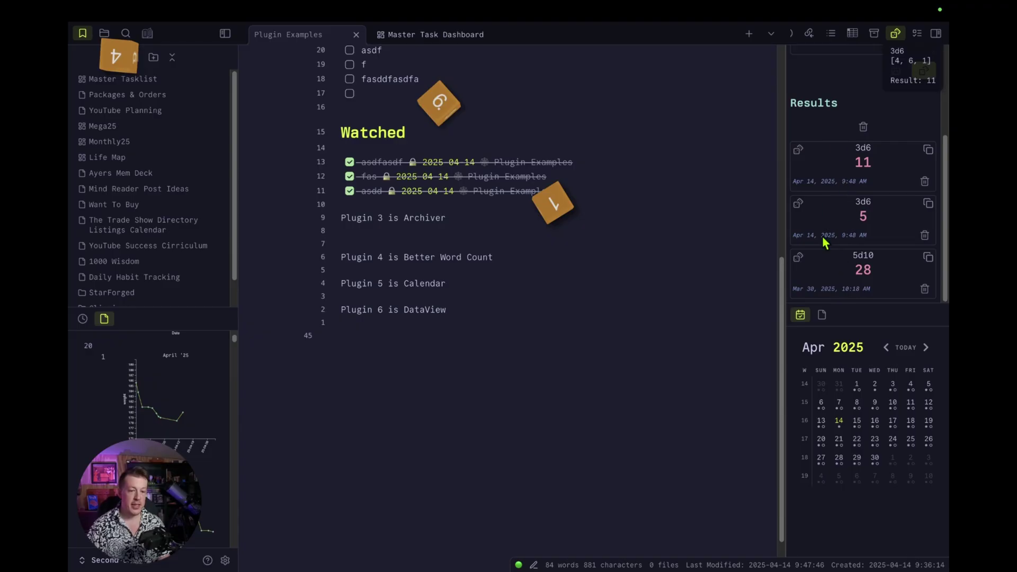
Roll the dice formulas 3d6kl2 and 2d20kh in the dice tray
{"action": "scroll", "coordinate": [826, 249], "scroll_direction": "up", "scroll_amount": 4}
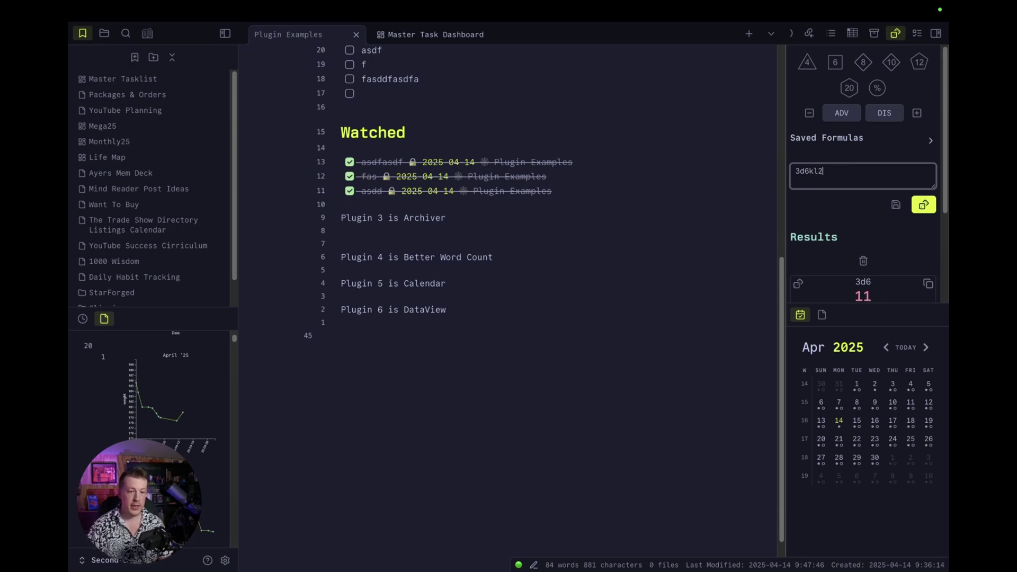
{"action": "left_click", "coordinate": [924, 205]}
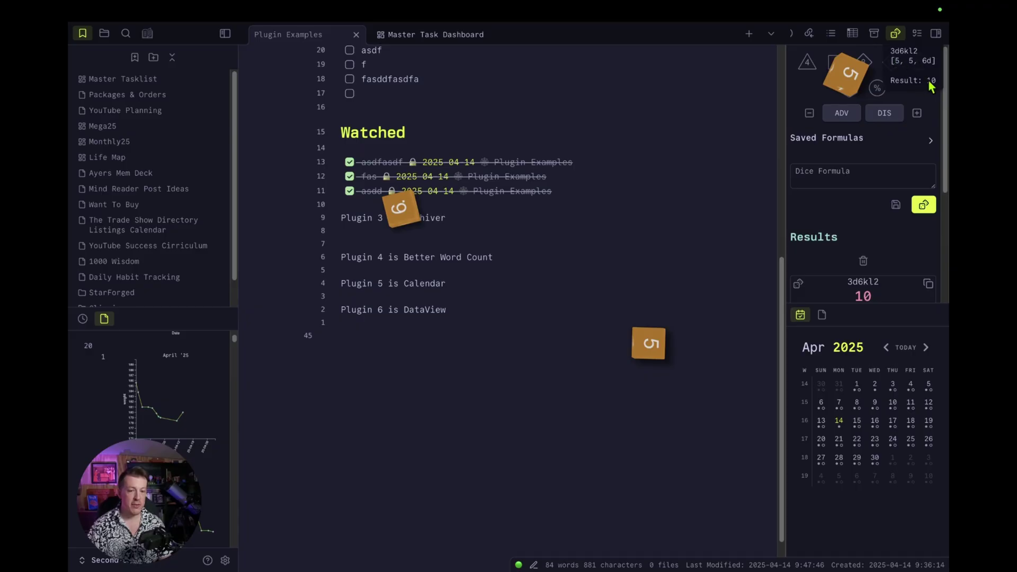
{"action": "left_click", "coordinate": [879, 186]}
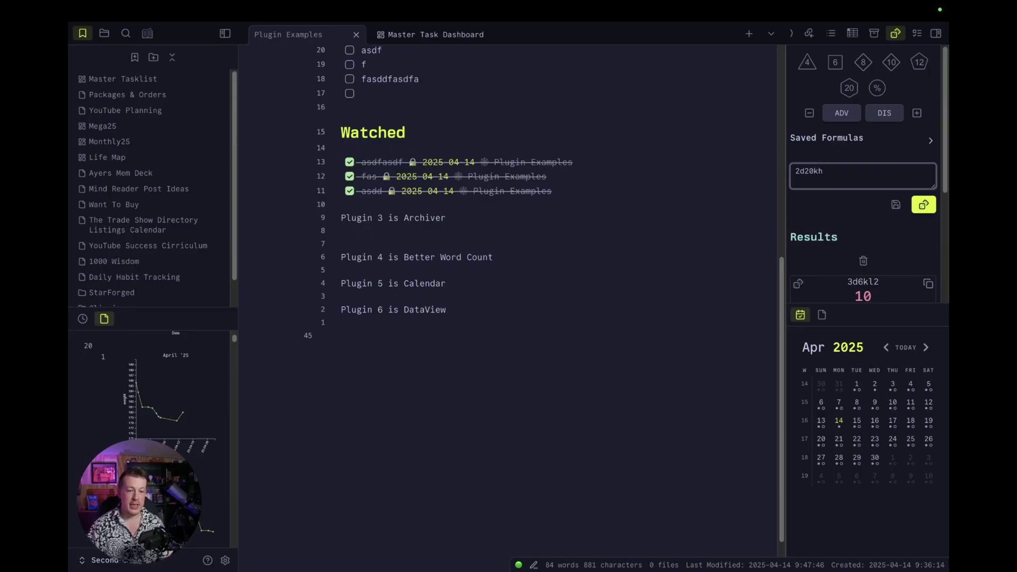
{"action": "left_click", "coordinate": [920, 209]}
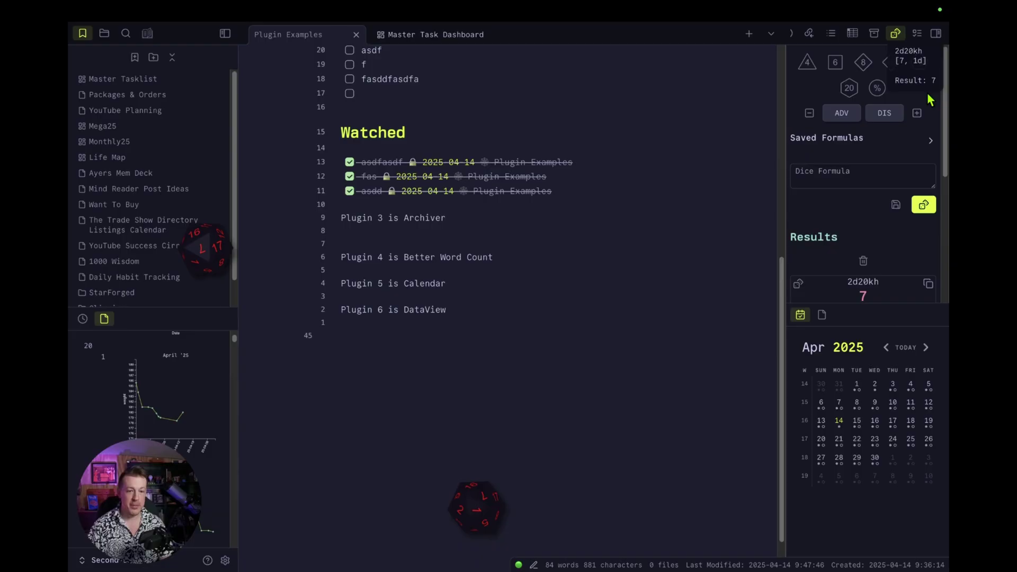
{"action": "left_click", "coordinate": [881, 175]}
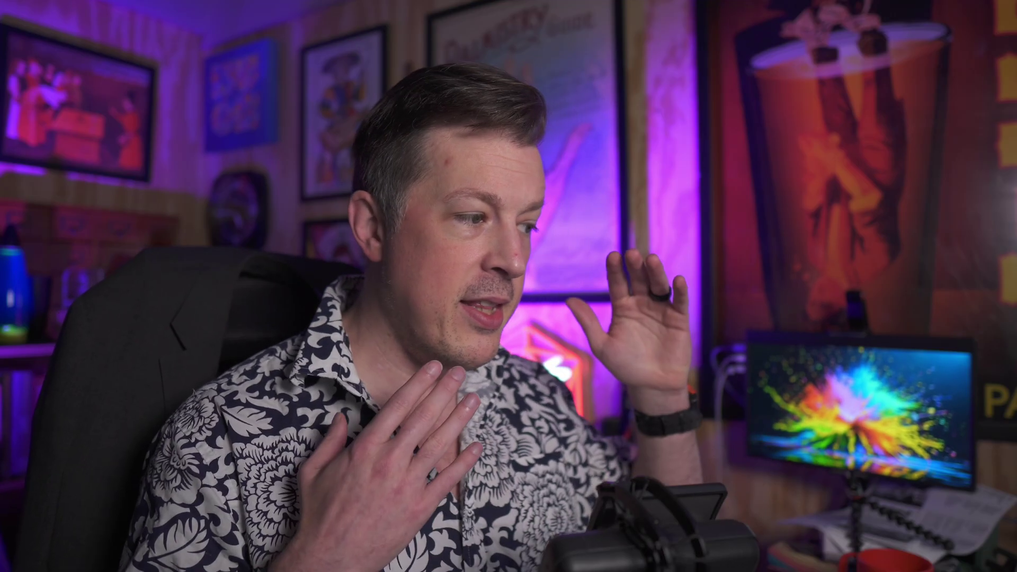